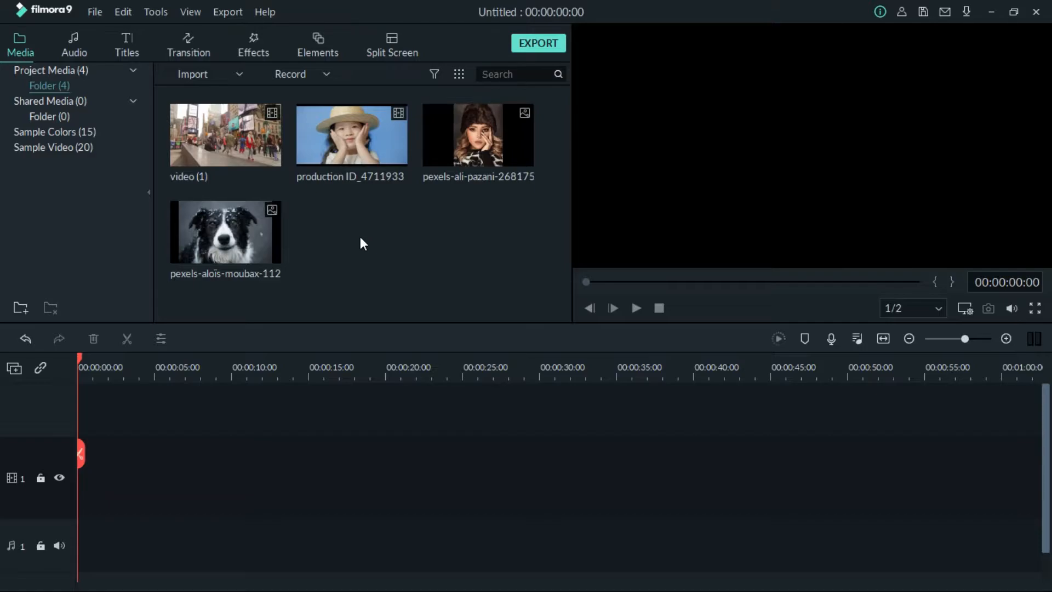
# Step: Place the portrait photo at the start of video track 1, followed directly by the dog photo
pyautogui.click(267, 245)
pyautogui.moveTo(504, 137); pyautogui.dragTo(61, 478)
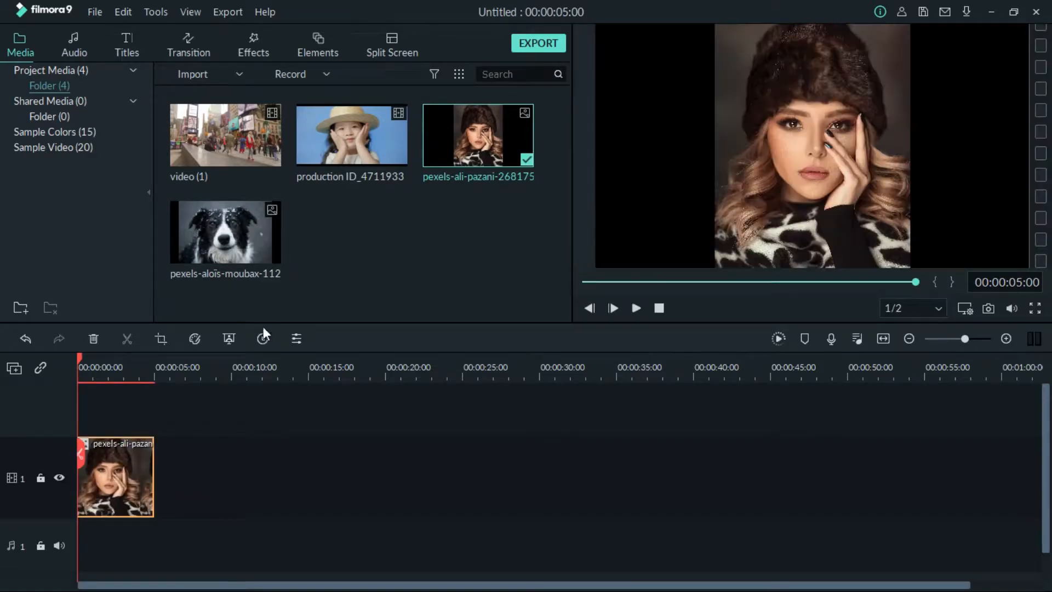
pyautogui.click(257, 244)
pyautogui.moveTo(252, 242); pyautogui.dragTo(163, 478)
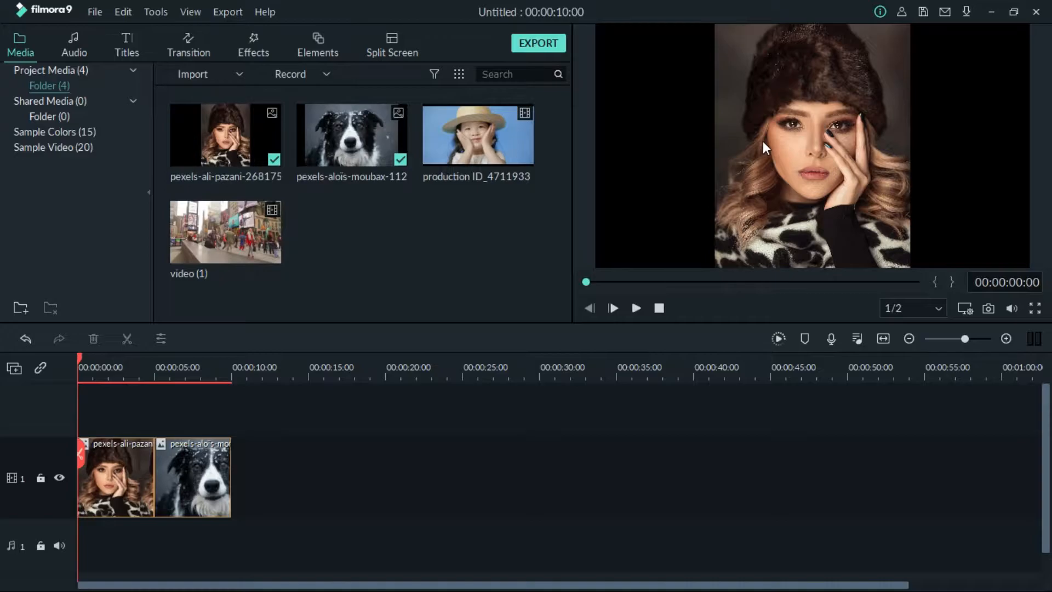
# Step: Add the Basic Blur effect on the track above both the portrait photo and the dog photo
pyautogui.click(110, 443)
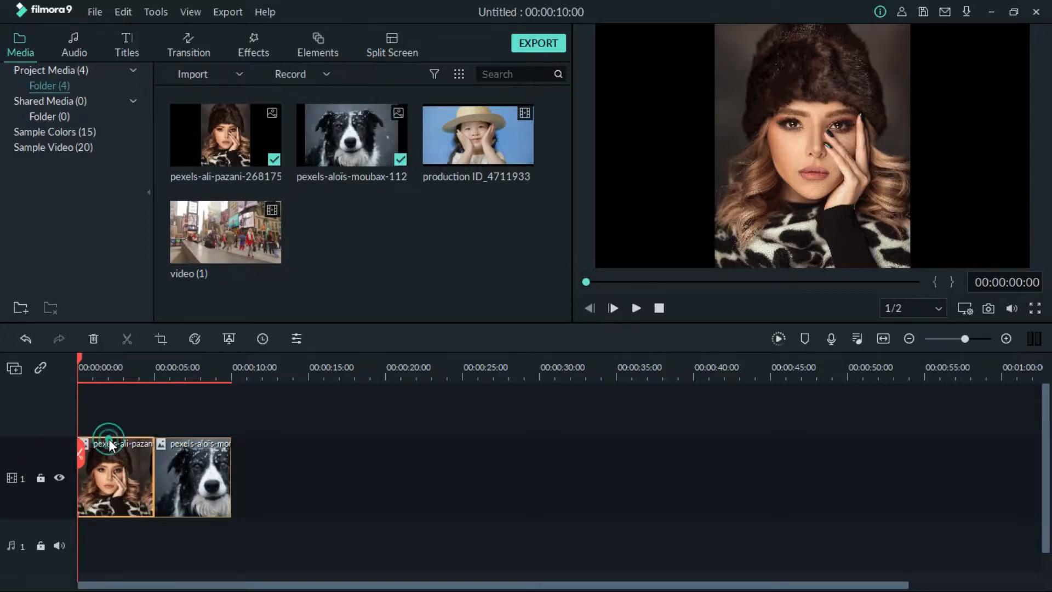
pyautogui.click(245, 48)
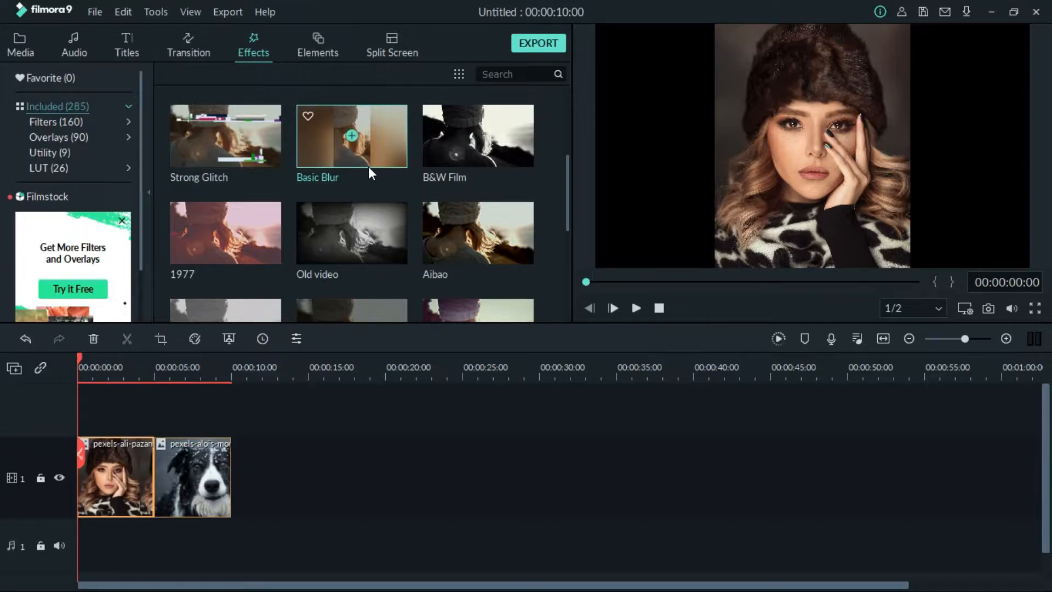
pyautogui.moveTo(374, 152); pyautogui.dragTo(96, 433)
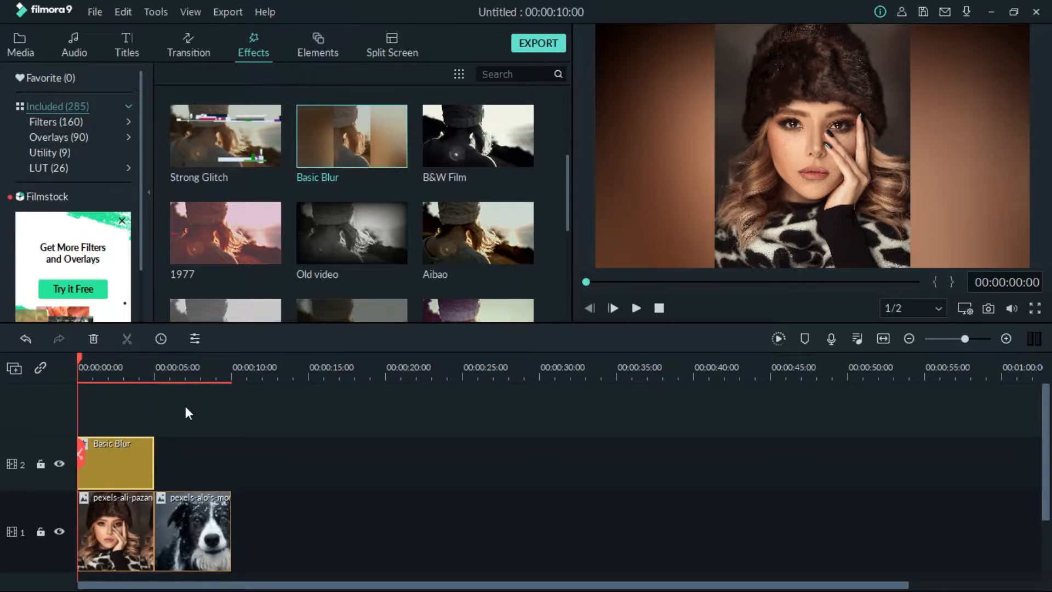
pyautogui.click(186, 376)
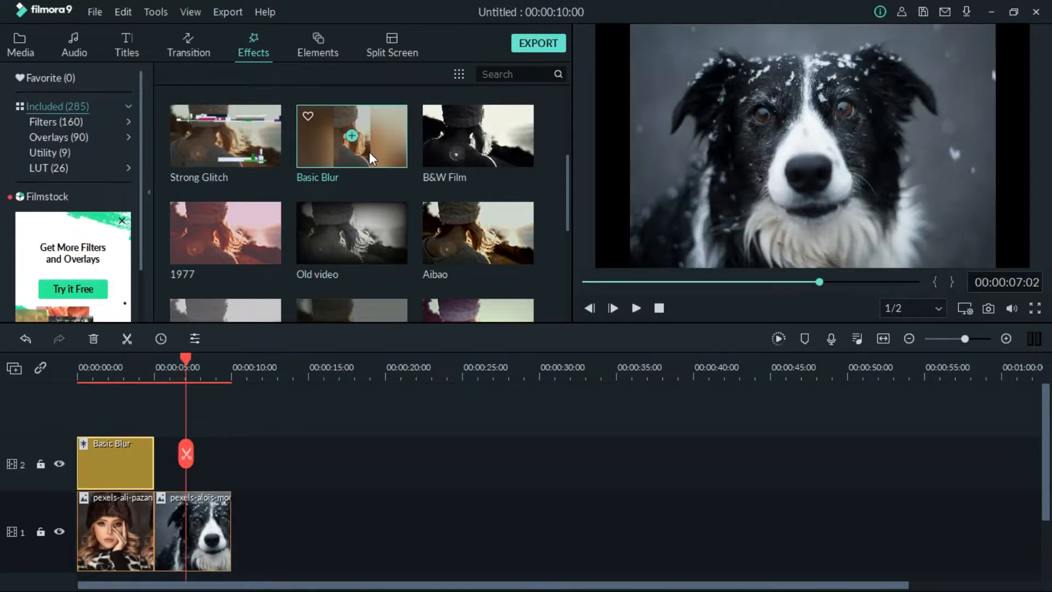
pyautogui.moveTo(342, 159); pyautogui.dragTo(161, 482)
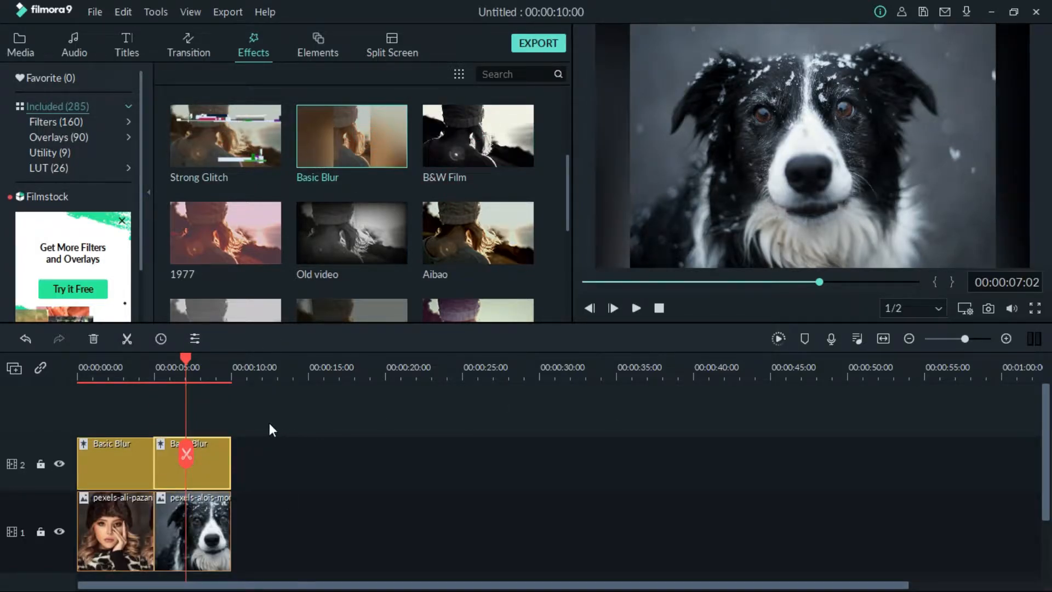
pyautogui.moveTo(192, 366); pyautogui.dragTo(66, 373)
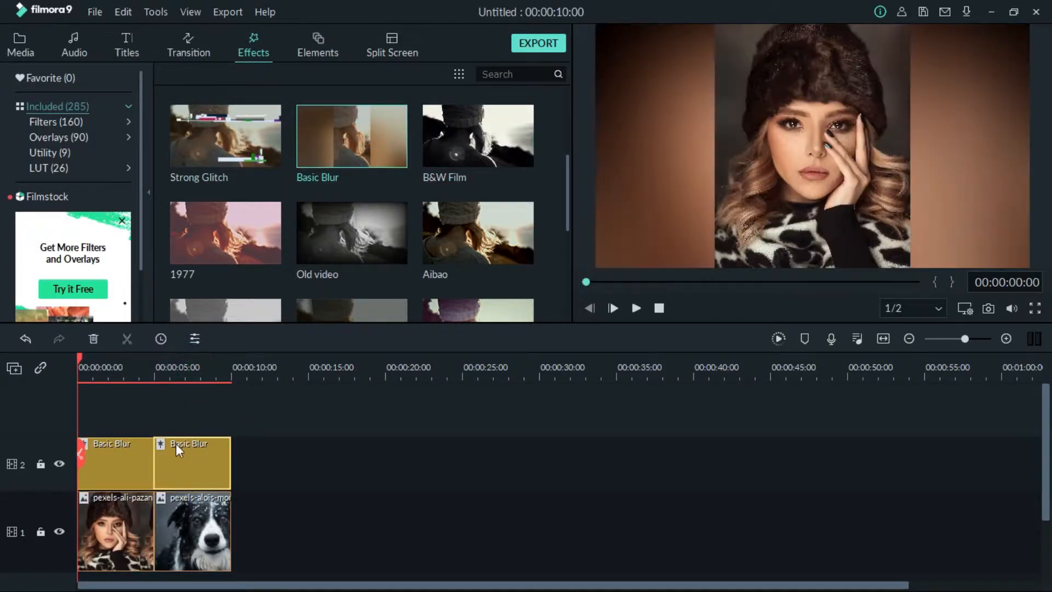
# Step: Split the portrait photo clip at 00:00:04:02, leaving a short segment at its end
pyautogui.click(120, 518)
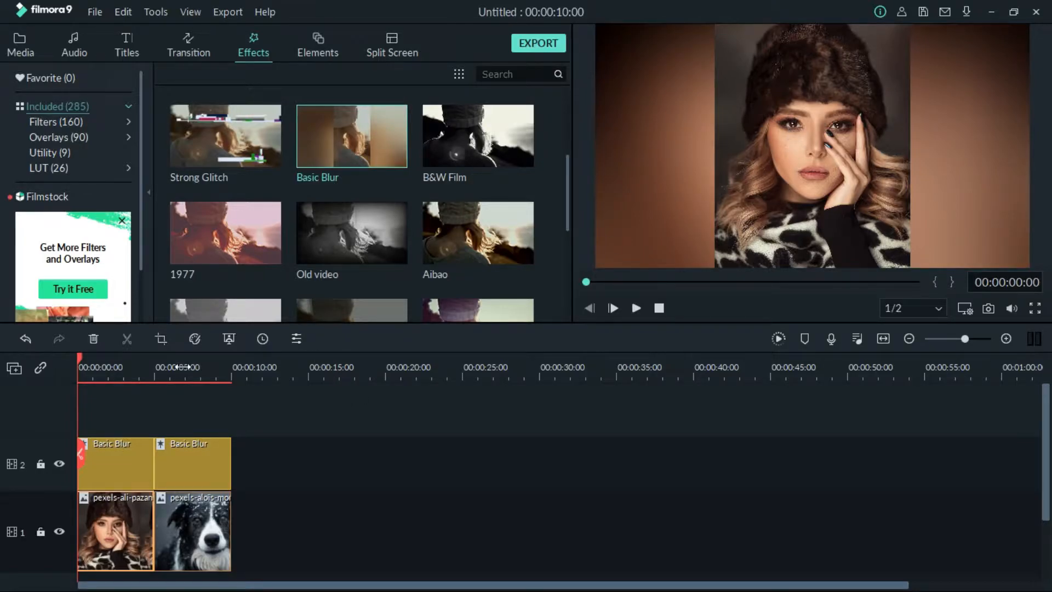
pyautogui.click(122, 367)
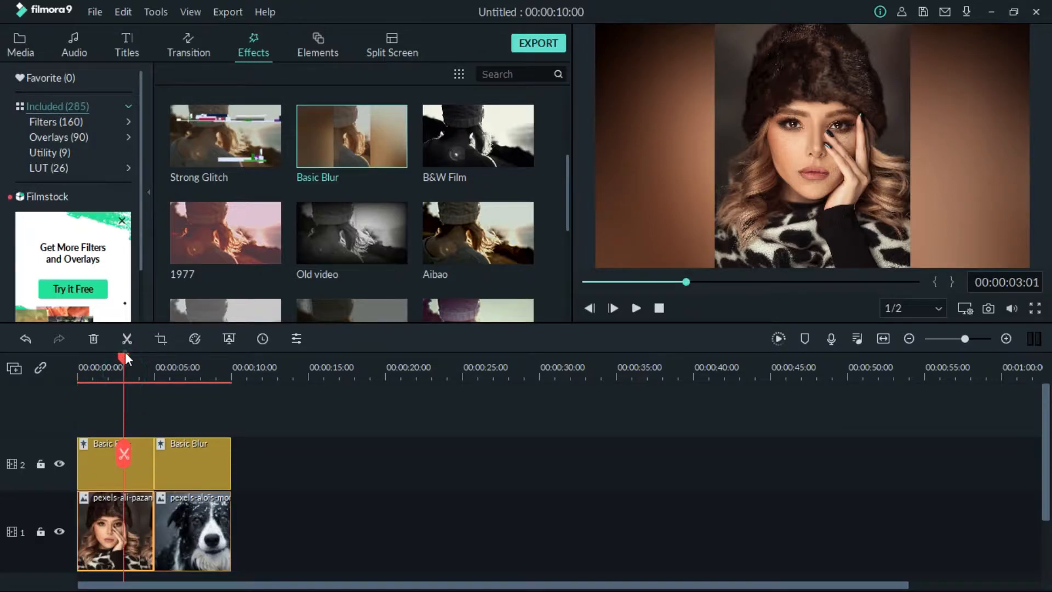
pyautogui.moveTo(119, 356); pyautogui.dragTo(140, 360)
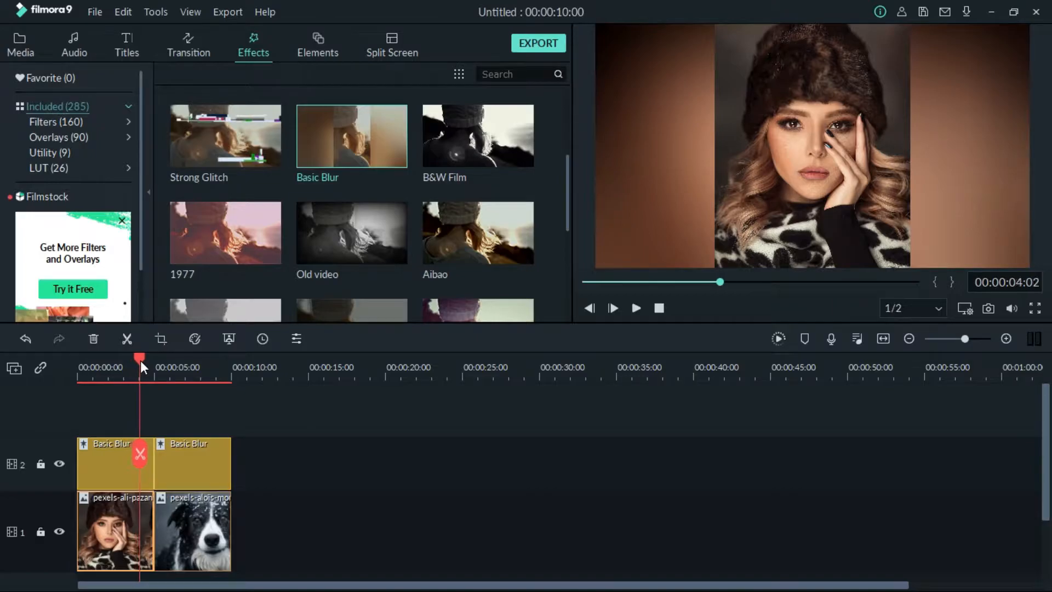
pyautogui.click(139, 463)
# Step: Split the dog photo clip at 00:00:05:22, leaving a short segment at its beginning
pyautogui.moveTo(139, 360); pyautogui.dragTo(169, 363)
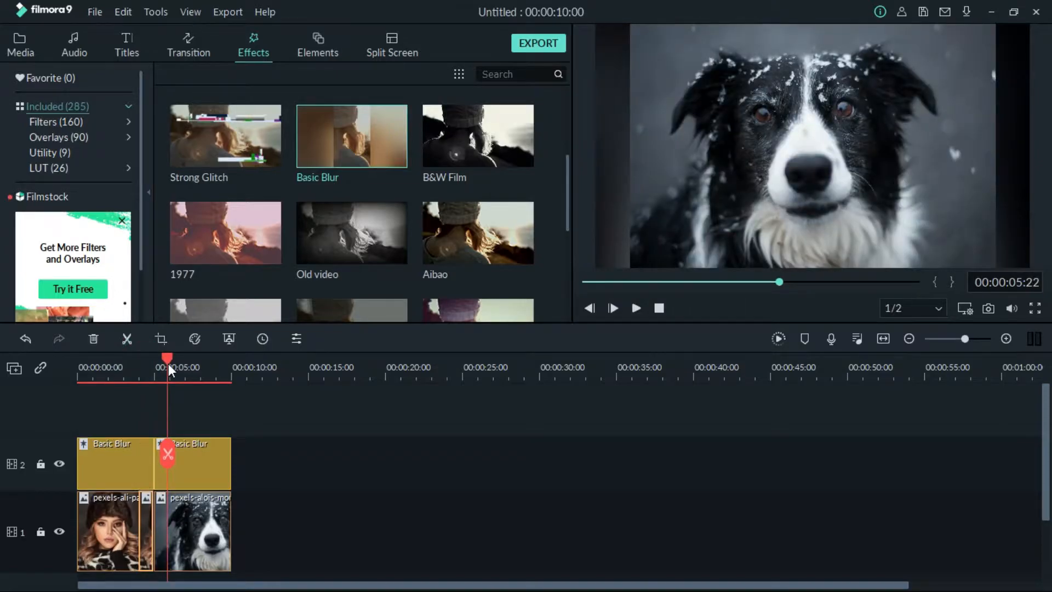
pyautogui.click(173, 528)
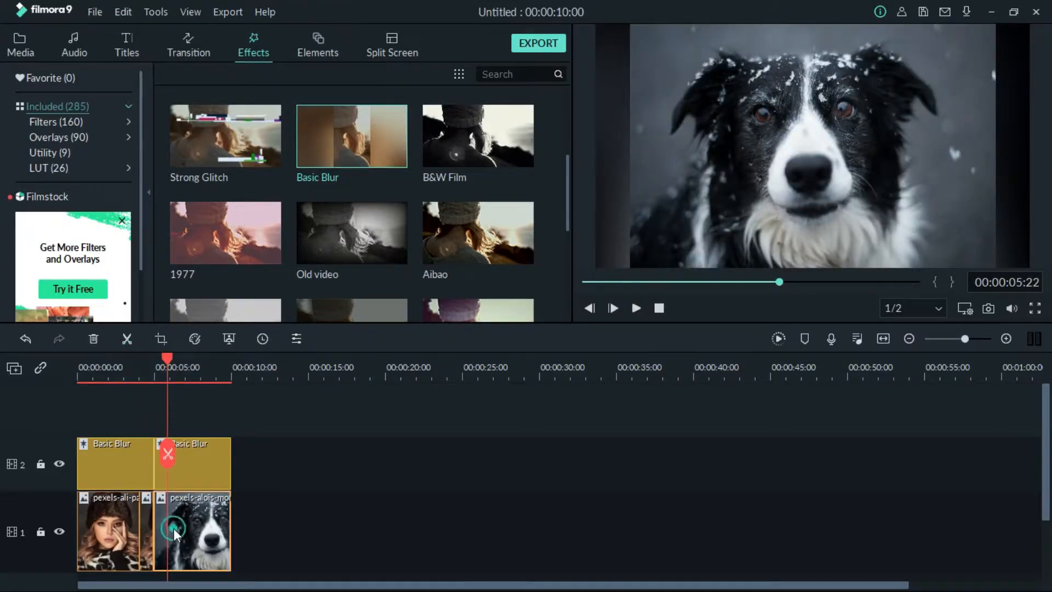
pyautogui.click(170, 461)
# Step: Apply Pan & Zoom to the portrait's short end segment, ending on a 189 x 236 frame around the woman's eye, and play the result
pyautogui.click(146, 521)
pyautogui.moveTo(164, 361); pyautogui.dragTo(134, 361)
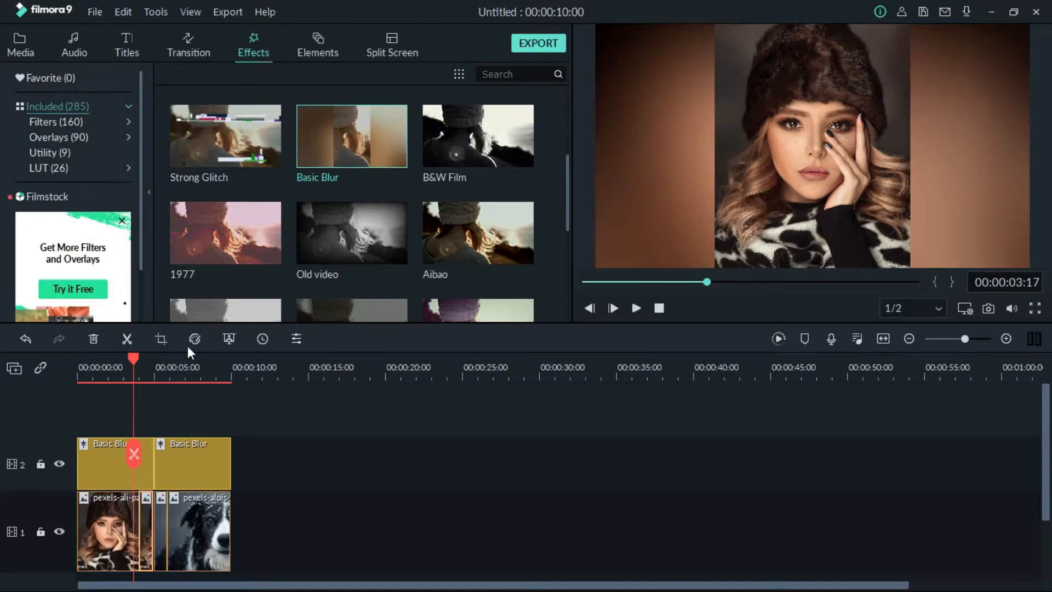
pyautogui.click(162, 344)
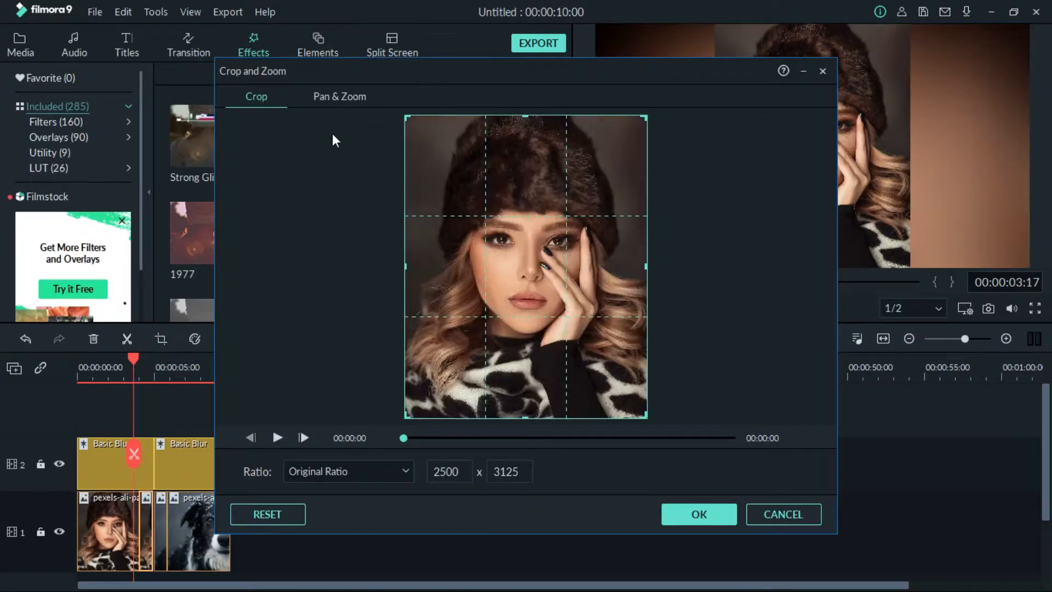
pyautogui.click(359, 97)
pyautogui.click(522, 277)
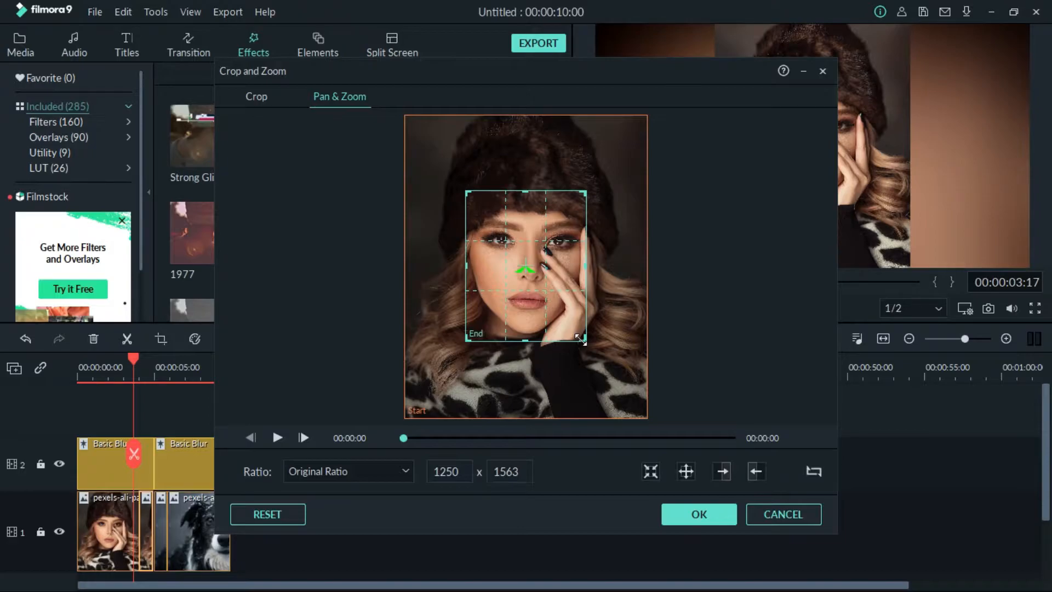
pyautogui.moveTo(581, 340); pyautogui.dragTo(499, 238)
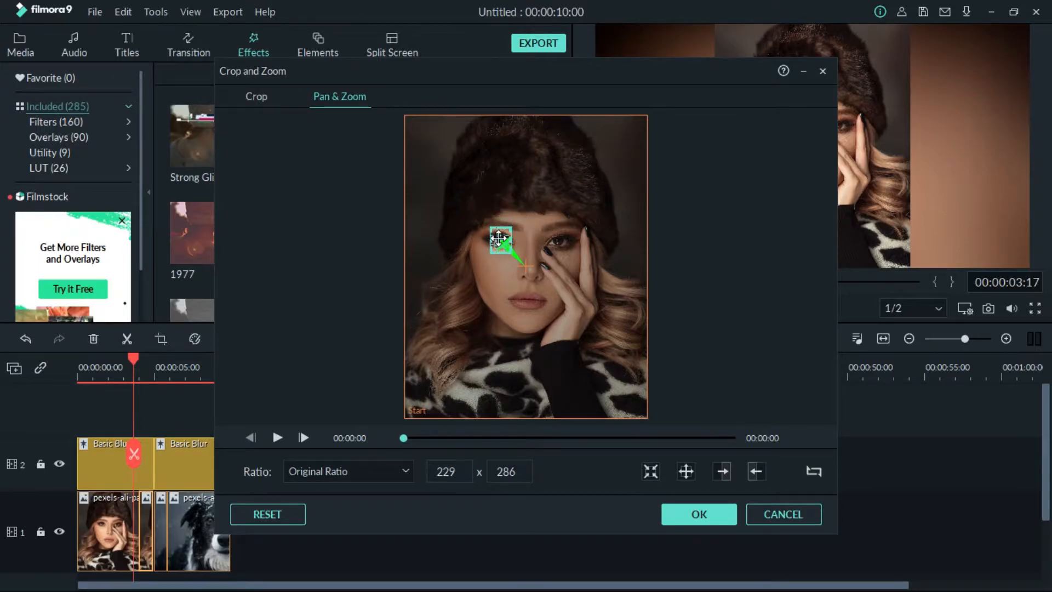
pyautogui.moveTo(510, 252); pyautogui.dragTo(507, 249)
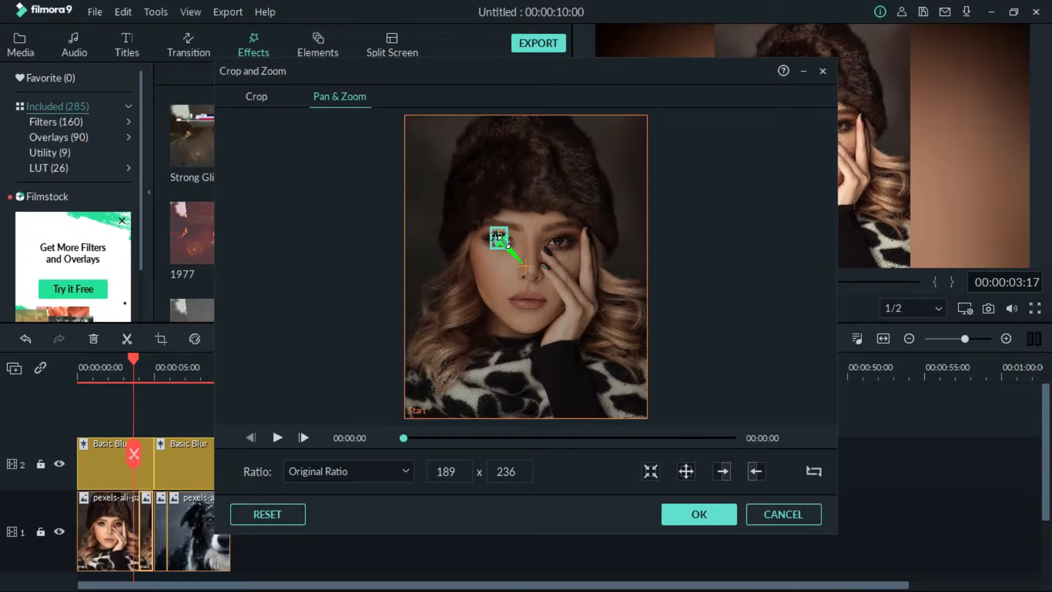
pyautogui.click(278, 437)
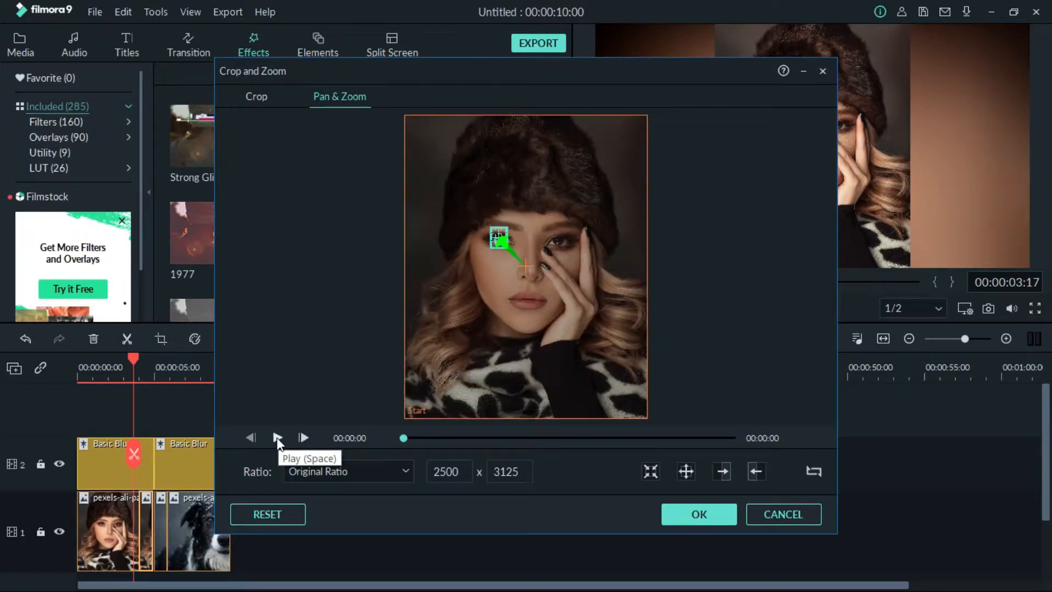
pyautogui.click(712, 514)
pyautogui.click(635, 307)
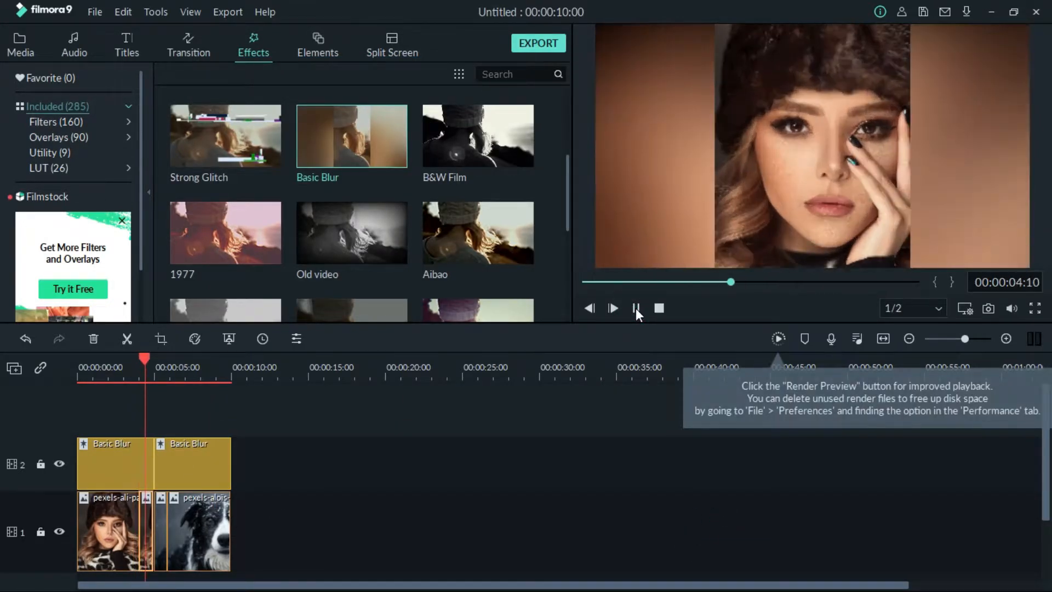
pyautogui.click(635, 308)
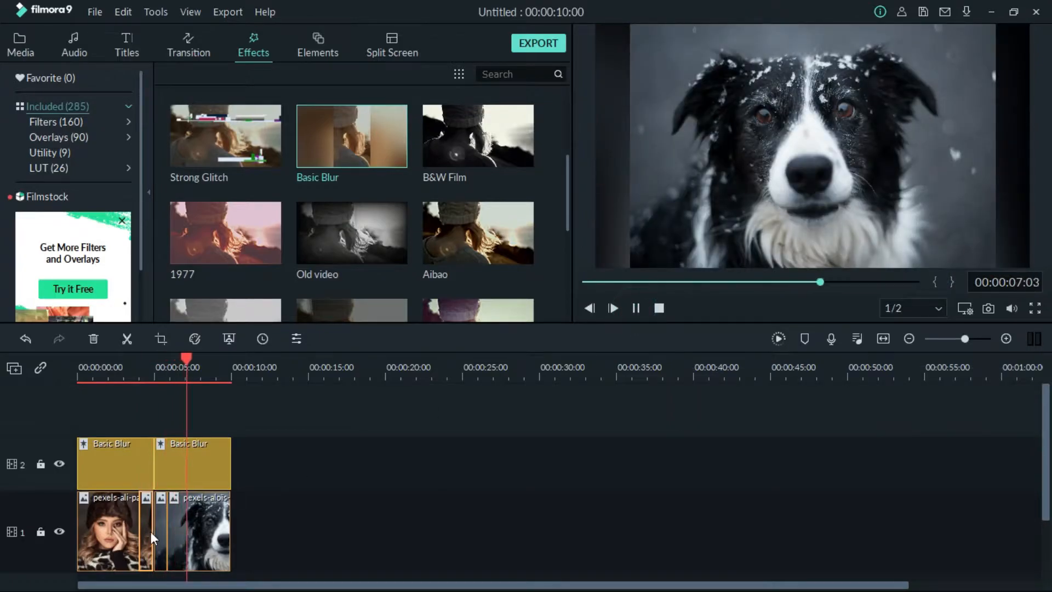
pyautogui.click(635, 308)
# Step: Apply Pan & Zoom to the dog's short first segment, swapping the frames so it starts on a 375 x 250 frame around the eye, and play the sequence
pyautogui.click(159, 541)
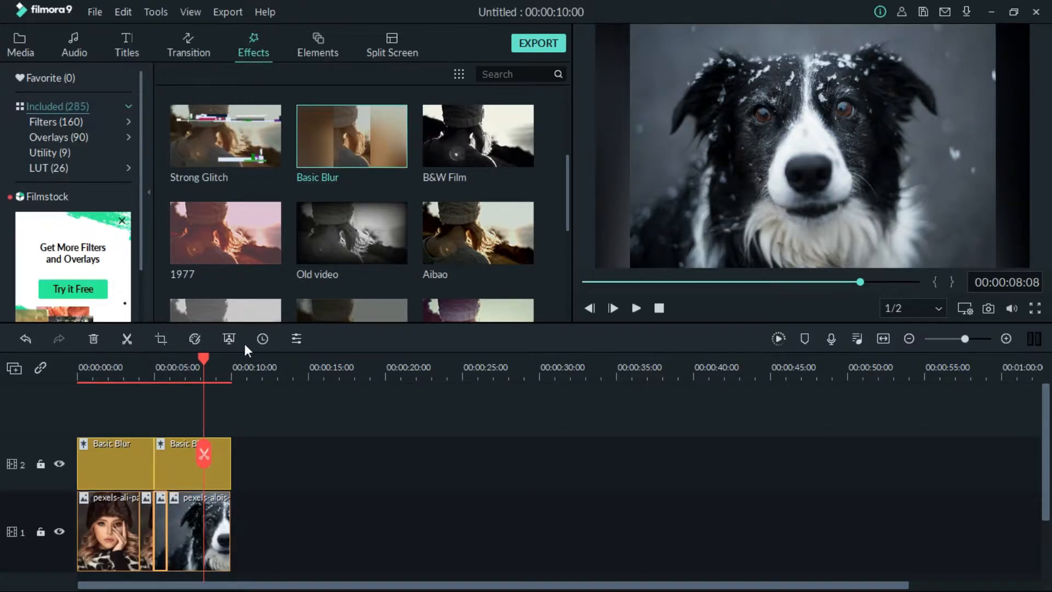
pyautogui.click(161, 339)
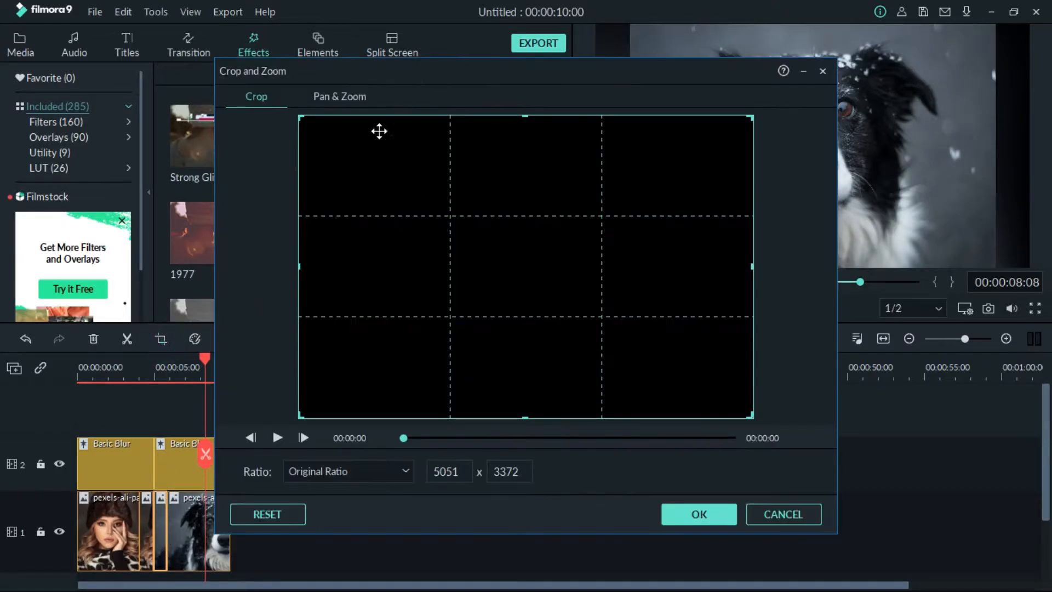
pyautogui.click(340, 99)
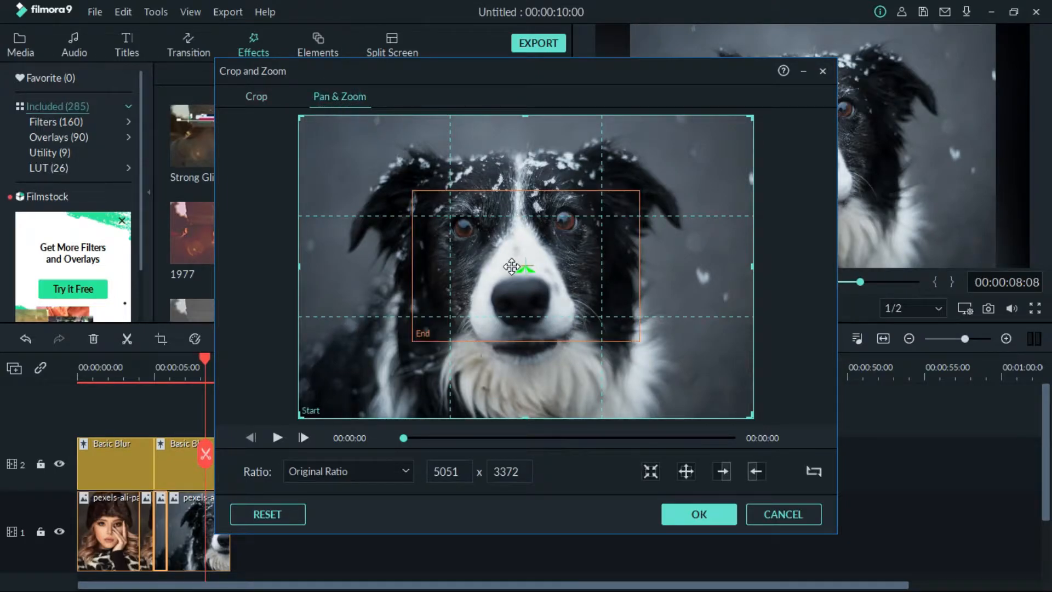
pyautogui.moveTo(518, 267); pyautogui.dragTo(465, 230)
pyautogui.moveTo(580, 305); pyautogui.dragTo(460, 230)
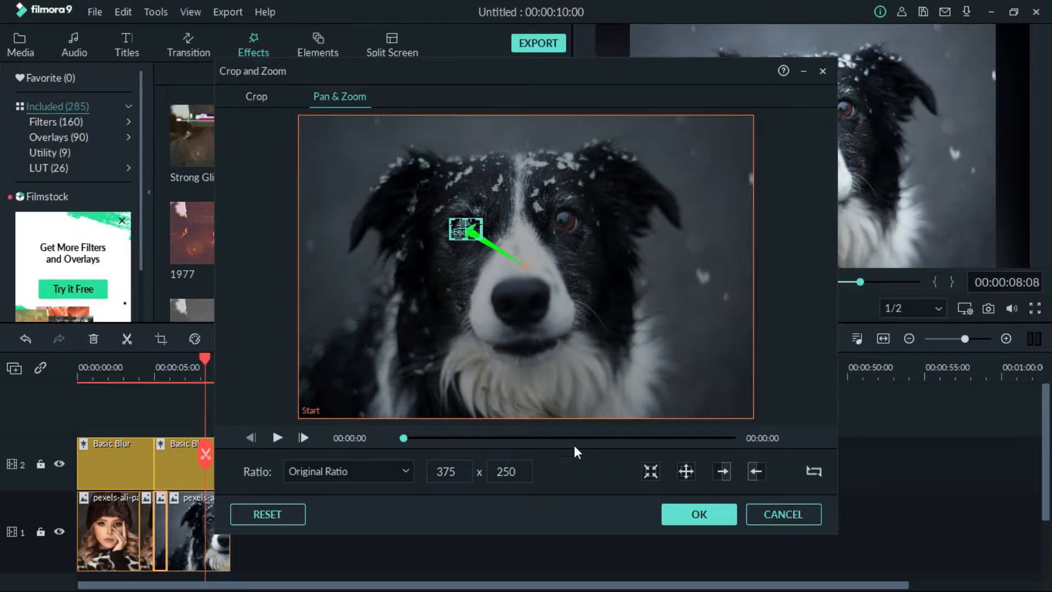
pyautogui.click(814, 470)
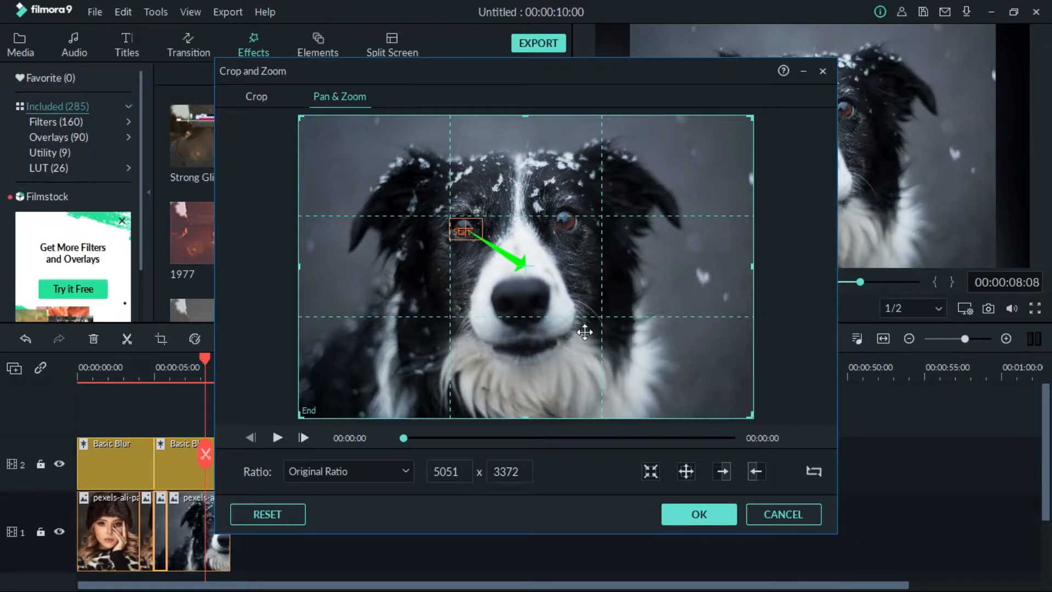
pyautogui.click(708, 518)
pyautogui.click(100, 379)
pyautogui.click(637, 308)
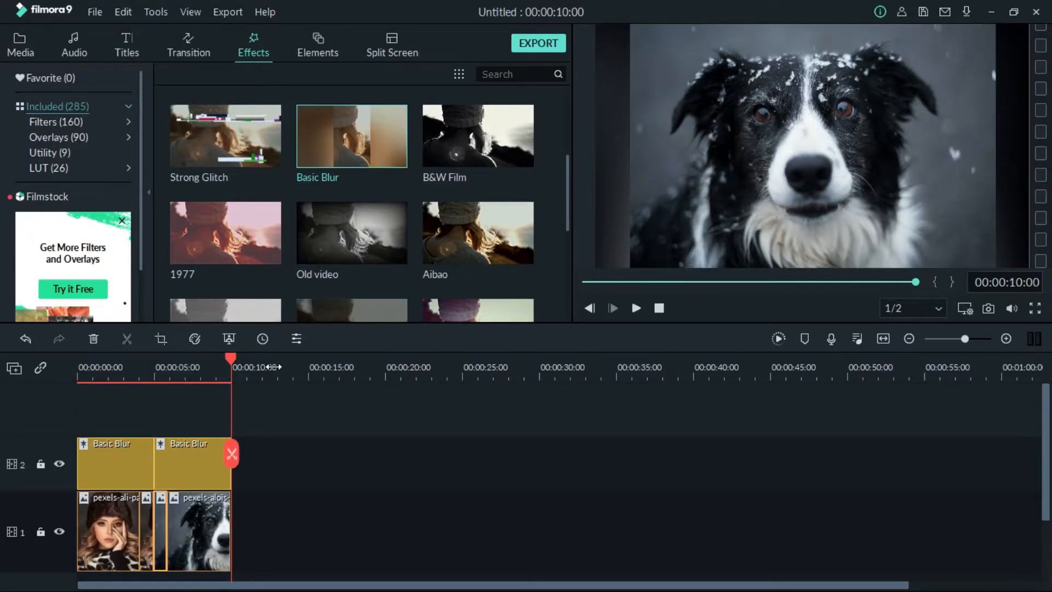
# Step: Trim the end of the portrait's zoom segment to a 00:00:00:13 duration and shorten the dog's zoom segment to about half its length
pyautogui.moveTo(153, 530); pyautogui.dragTo(147, 530)
pyautogui.click(146, 532)
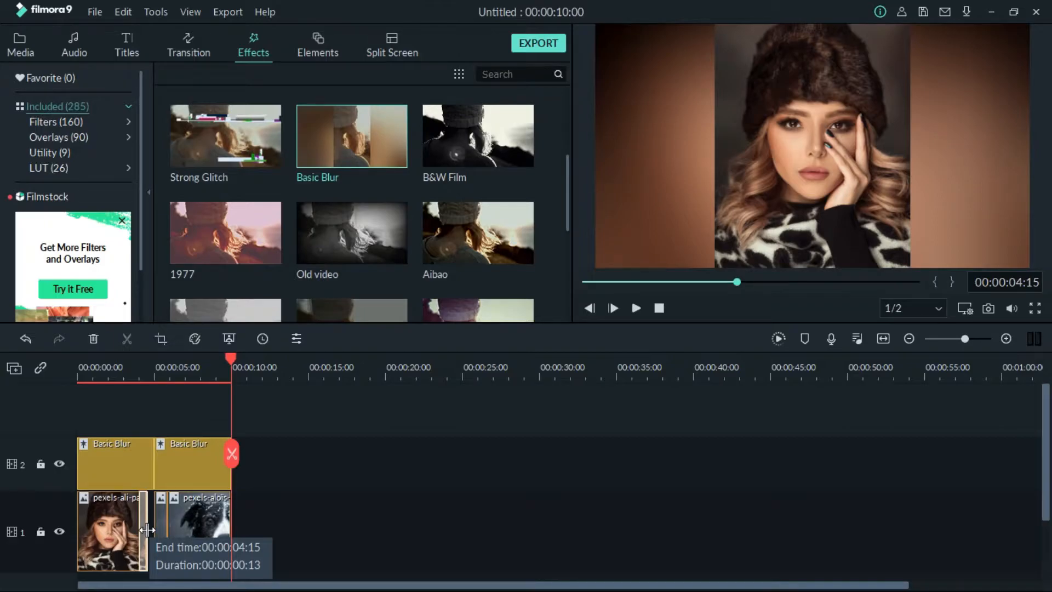
pyautogui.moveTo(147, 530); pyautogui.dragTo(158, 531)
pyautogui.click(158, 529)
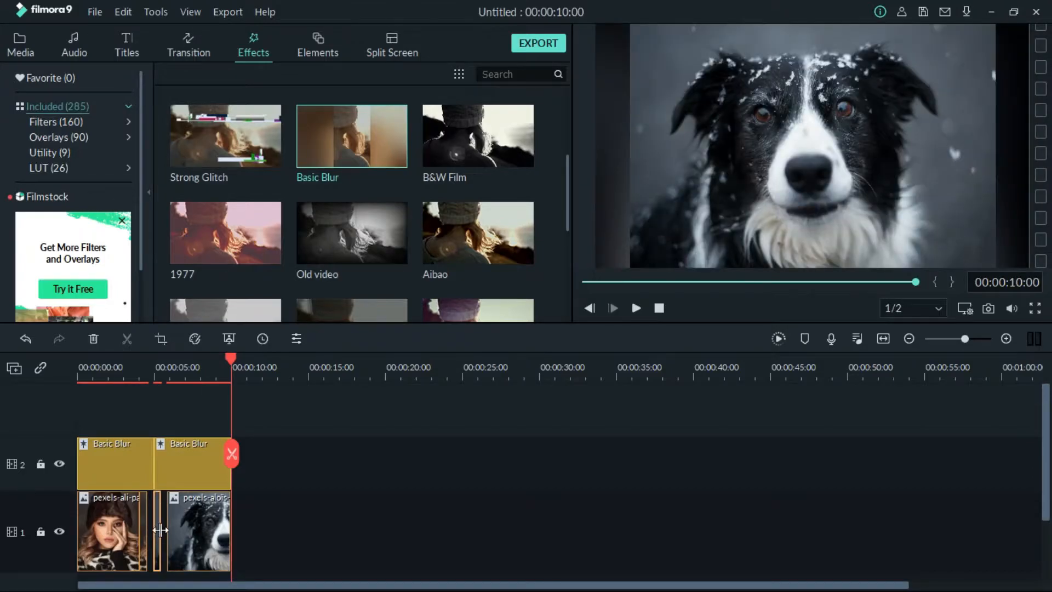
# Step: Close the gaps between the photo segments with the Basic Blur clips fitted to them, and play the sequence
pyautogui.moveTo(160, 534); pyautogui.dragTo(182, 535)
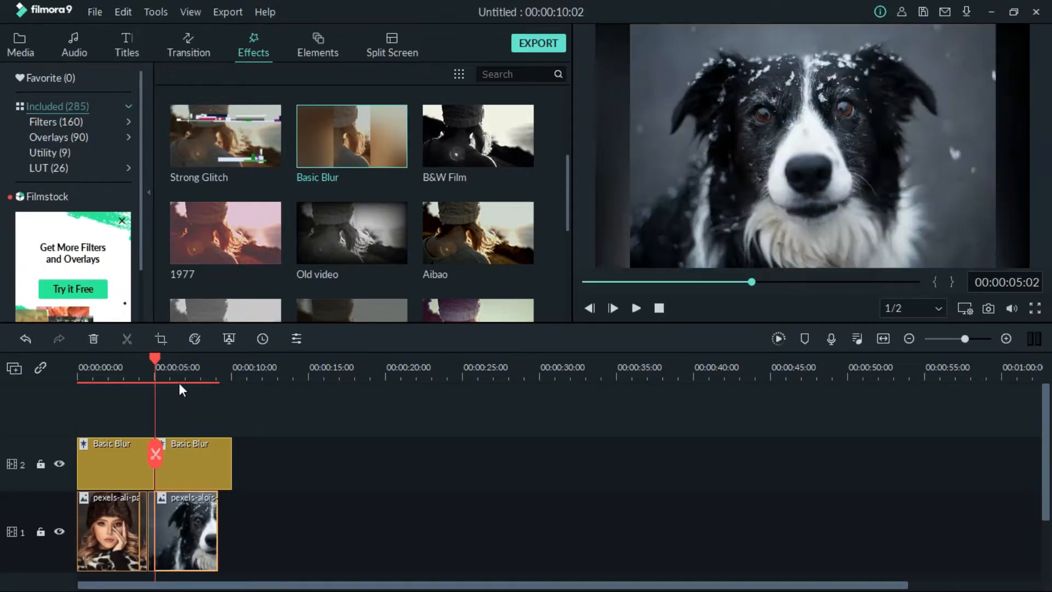
pyautogui.moveTo(154, 363); pyautogui.dragTo(220, 371)
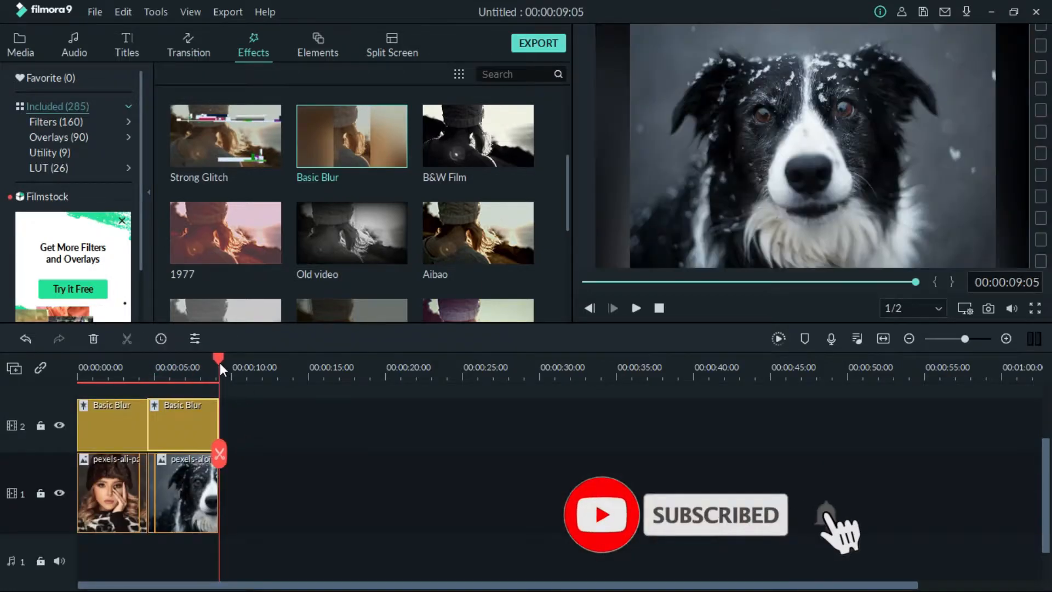
pyautogui.moveTo(219, 362); pyautogui.dragTo(107, 381)
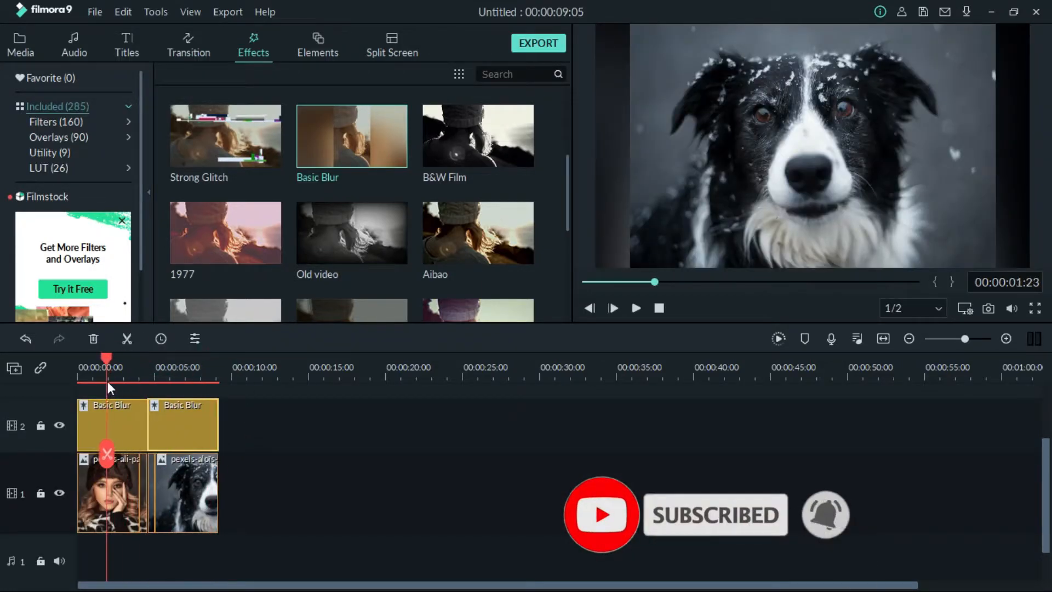
pyautogui.click(636, 307)
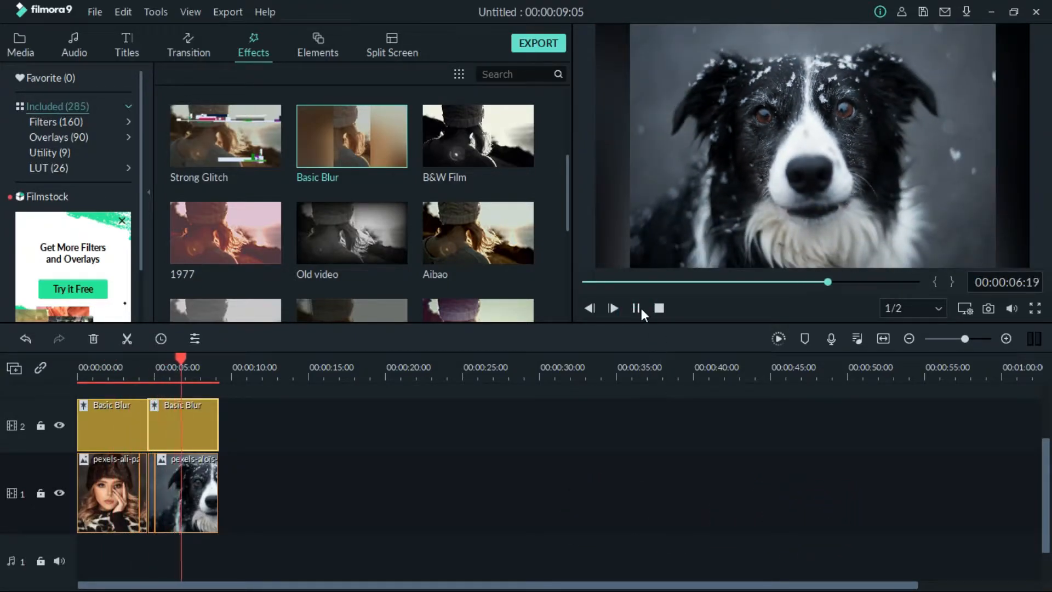
pyautogui.click(640, 308)
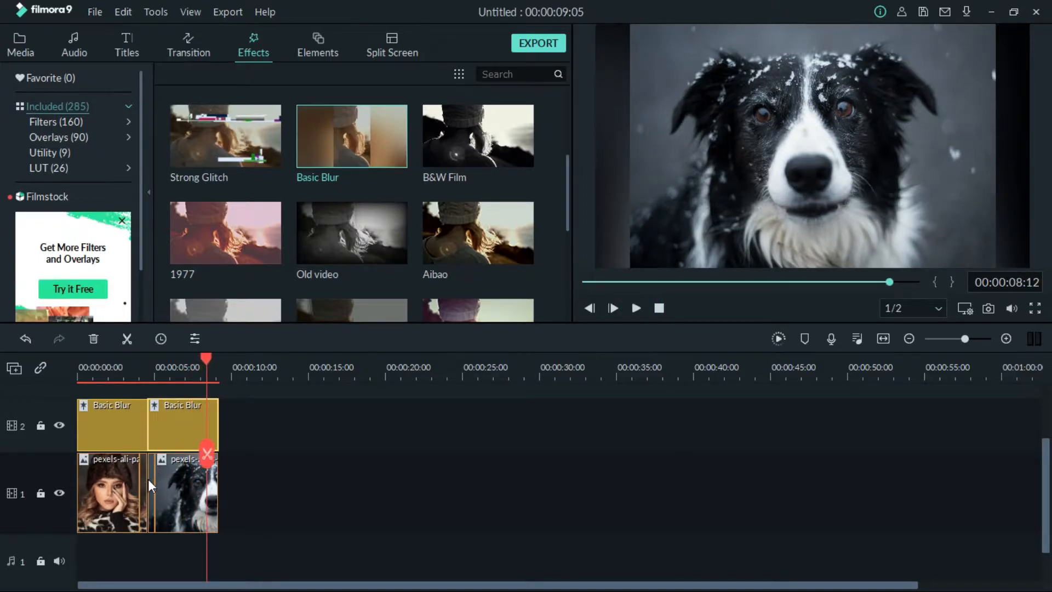
# Step: Add a Dissolve transition at the cut between the portrait's and the dog's zoom segments, and play the result
pyautogui.click(148, 478)
pyautogui.moveTo(146, 375); pyautogui.dragTo(589, 350)
pyautogui.moveTo(603, 587); pyautogui.dragTo(256, 586)
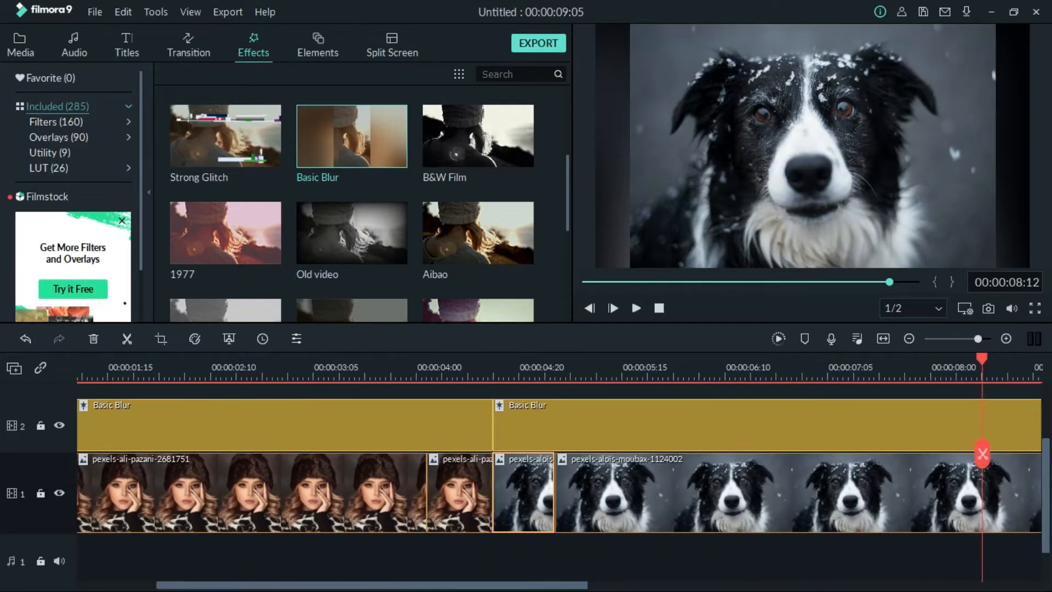
pyautogui.click(598, 494)
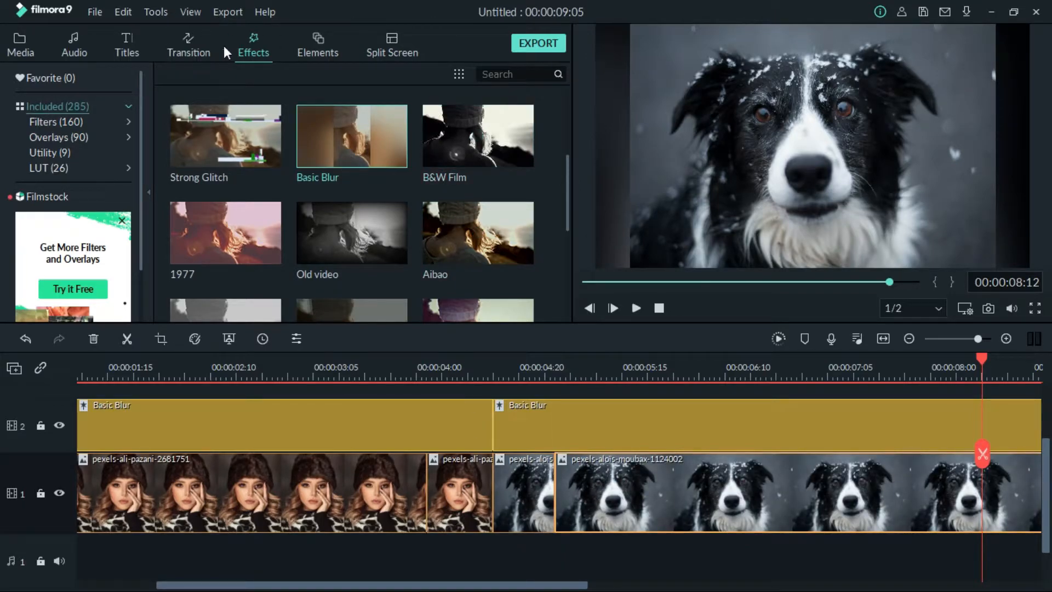
pyautogui.click(188, 47)
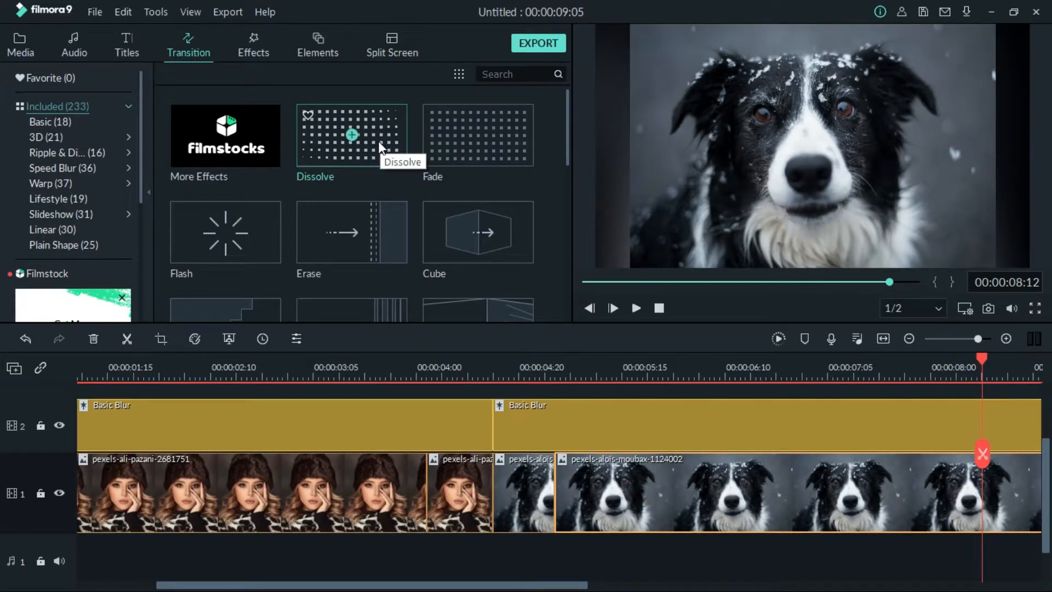
pyautogui.moveTo(382, 147); pyautogui.dragTo(502, 492)
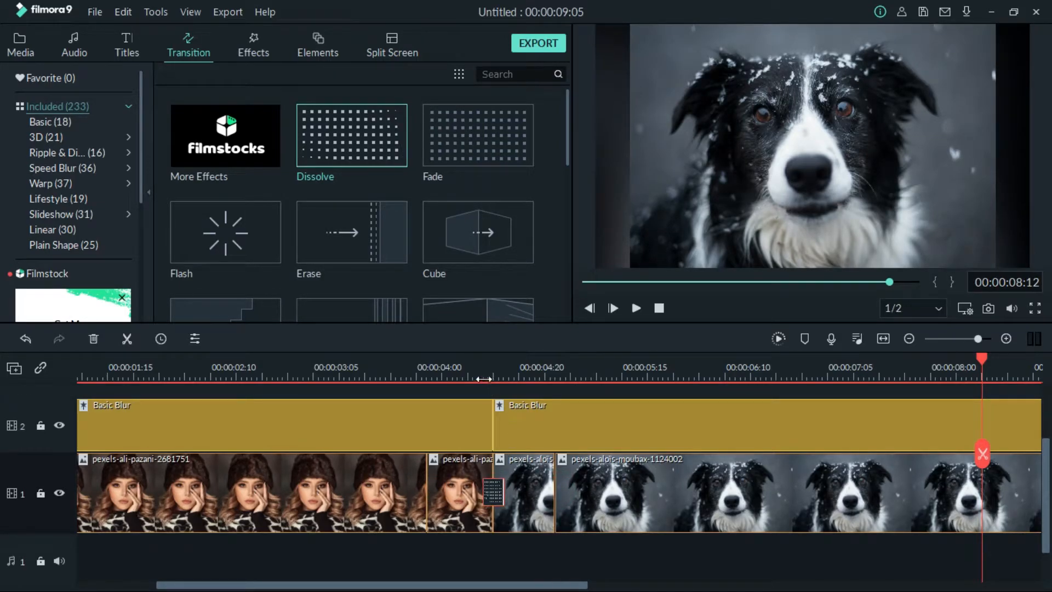
pyautogui.click(340, 378)
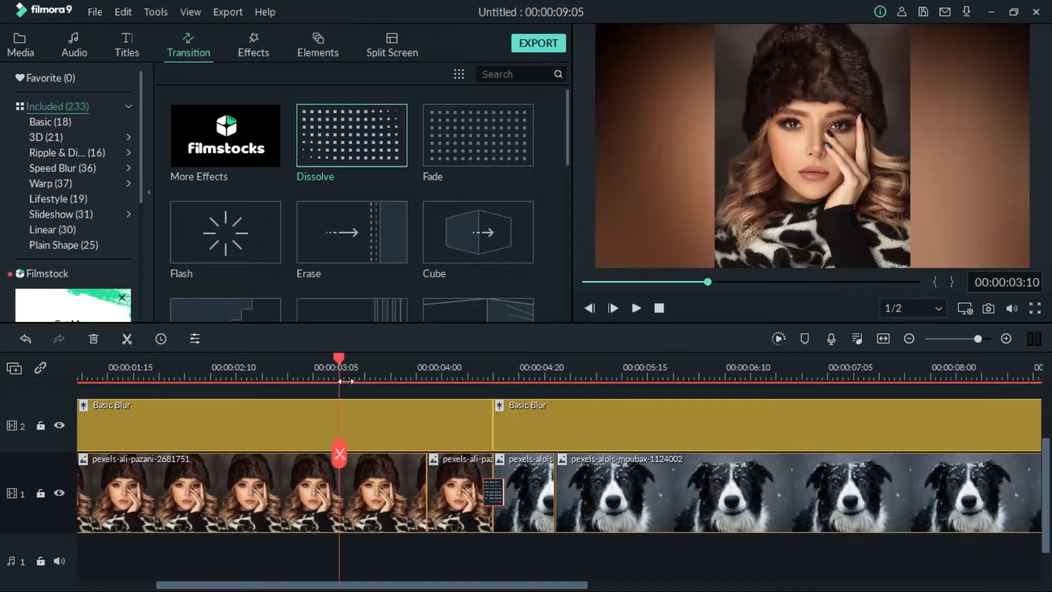
pyautogui.click(635, 308)
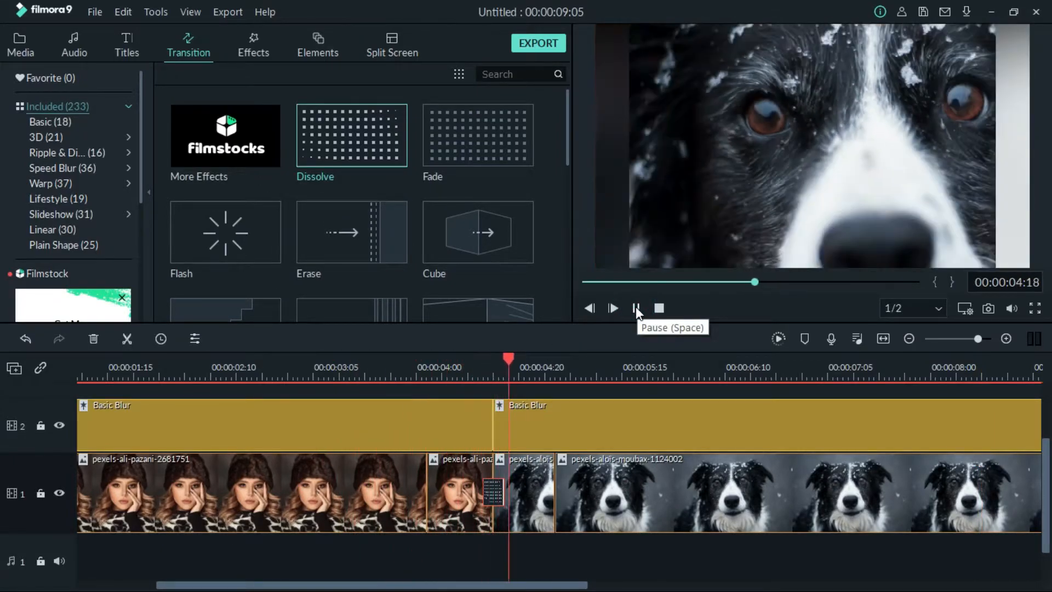
pyautogui.click(635, 308)
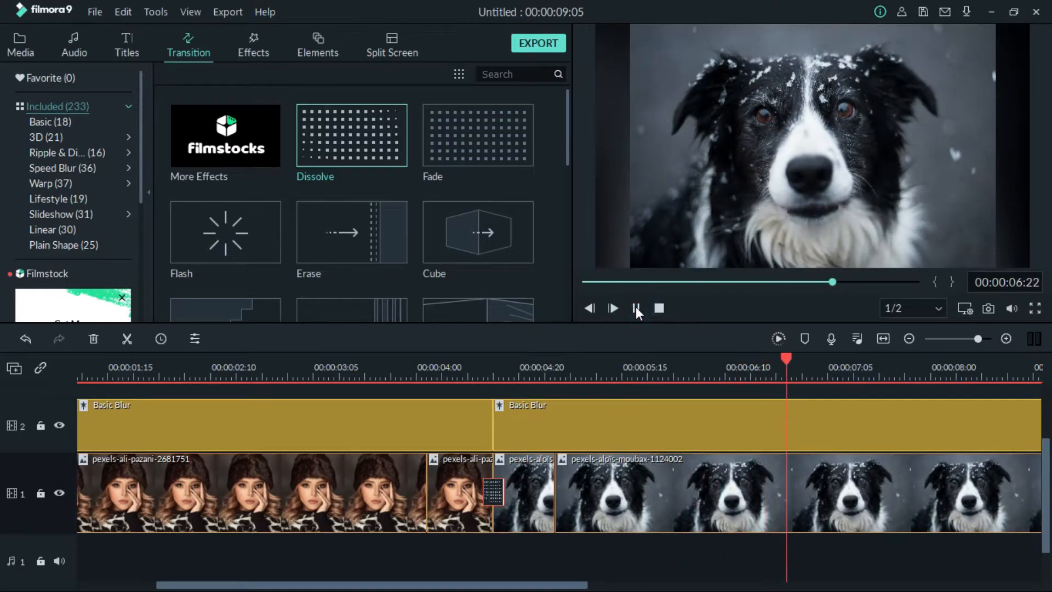
# Step: Render the timeline preview at Full playback quality and play the eye transition from 00:00:03:11
pyautogui.click(927, 308)
pyautogui.click(912, 328)
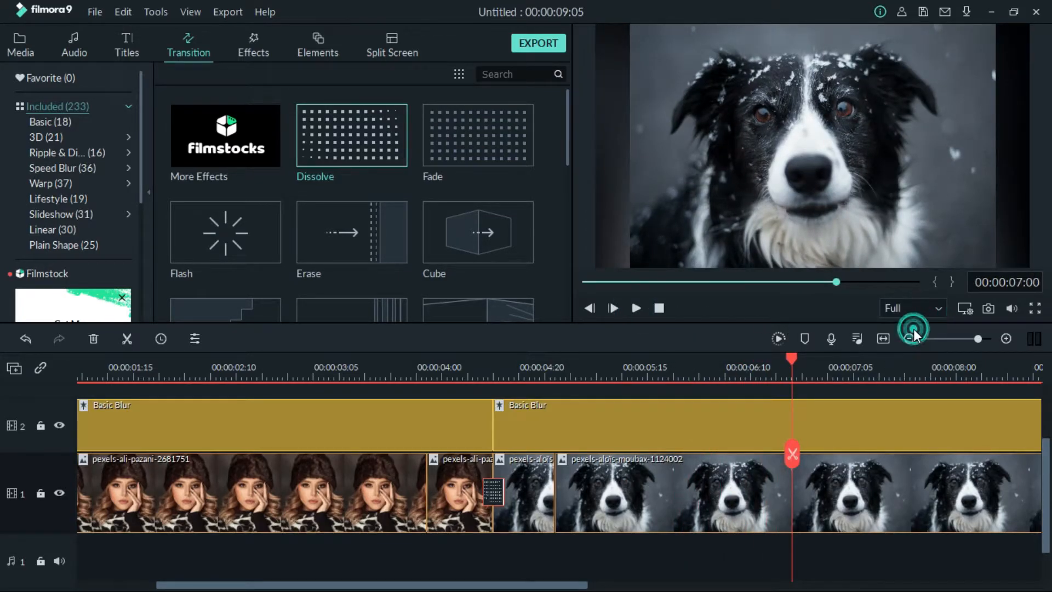
pyautogui.click(780, 338)
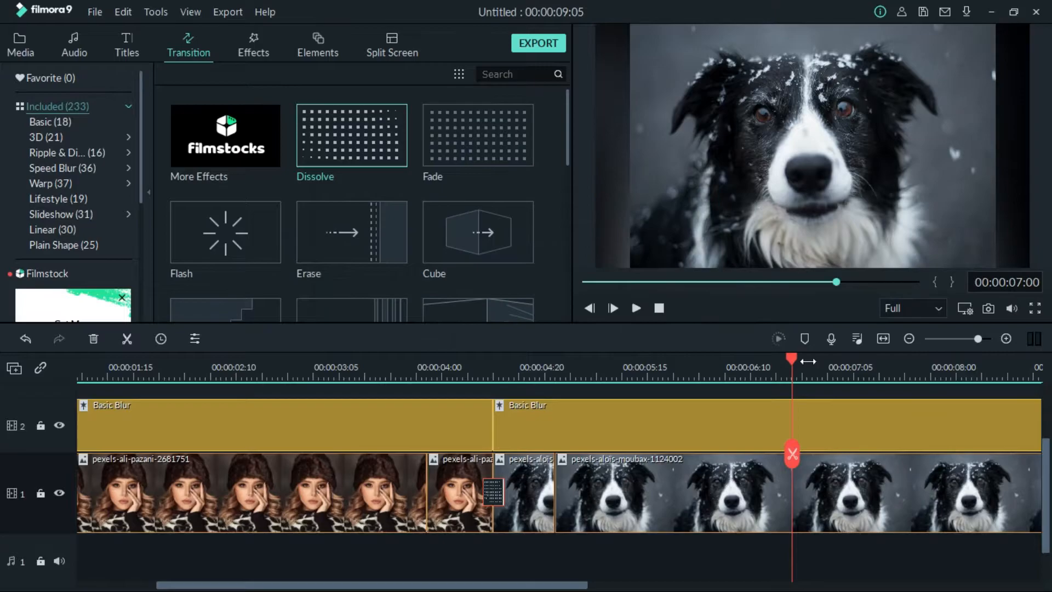
pyautogui.click(344, 368)
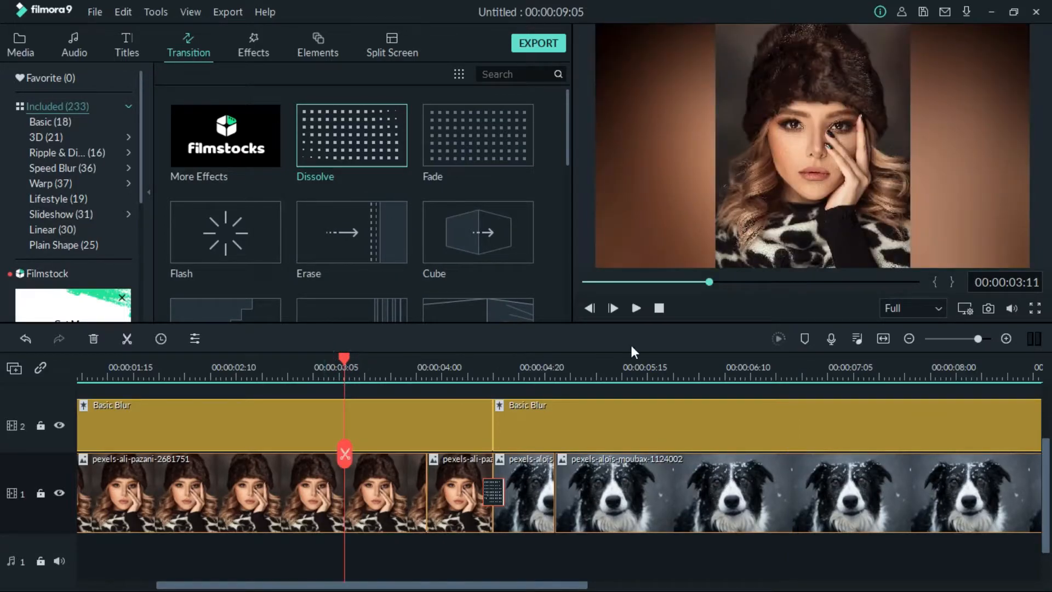
pyautogui.click(636, 308)
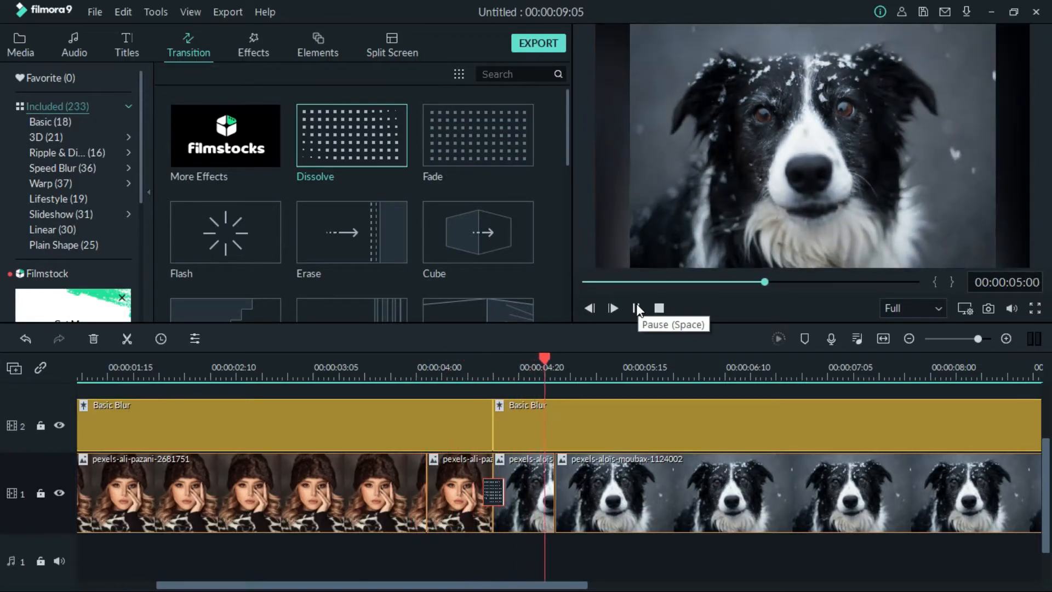
pyautogui.click(636, 308)
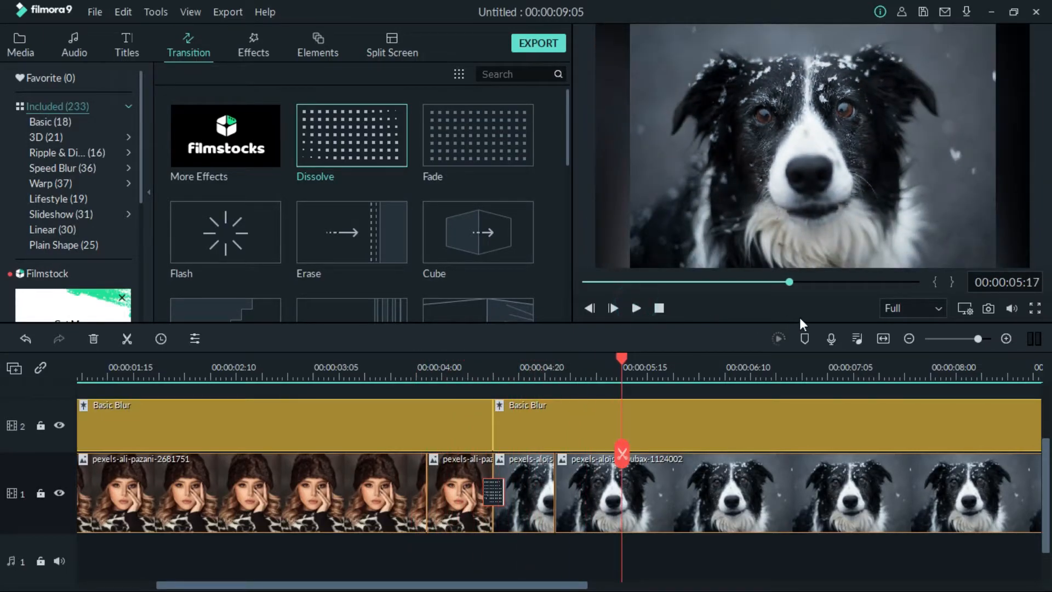
# Step: Play the rendered sequence in full screen from near its beginning, and return to the editor
pyautogui.click(1034, 308)
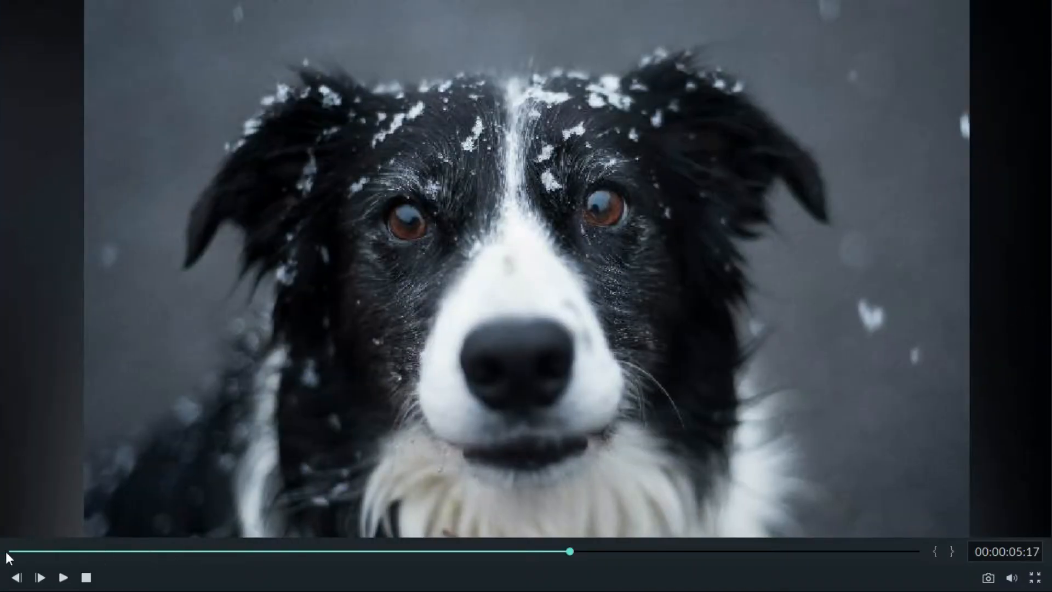
pyautogui.click(48, 551)
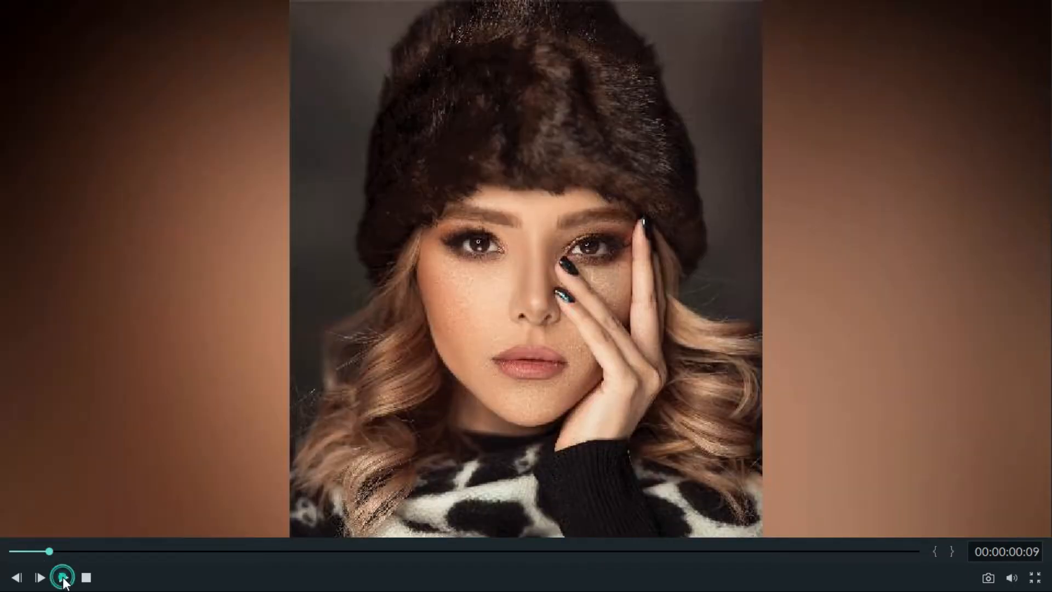
pyautogui.click(63, 577)
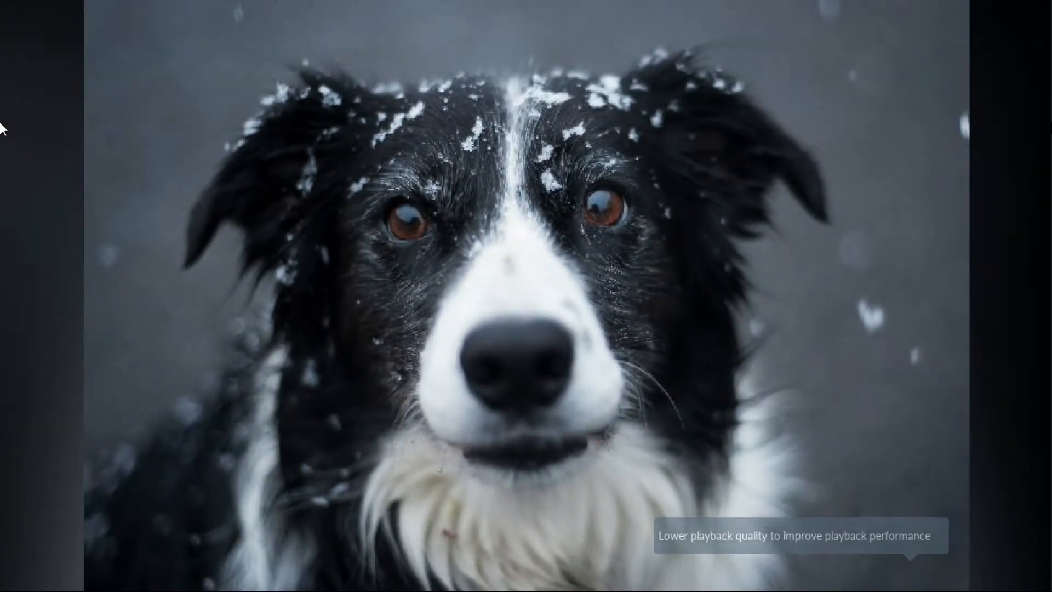
pyautogui.click(961, 218)
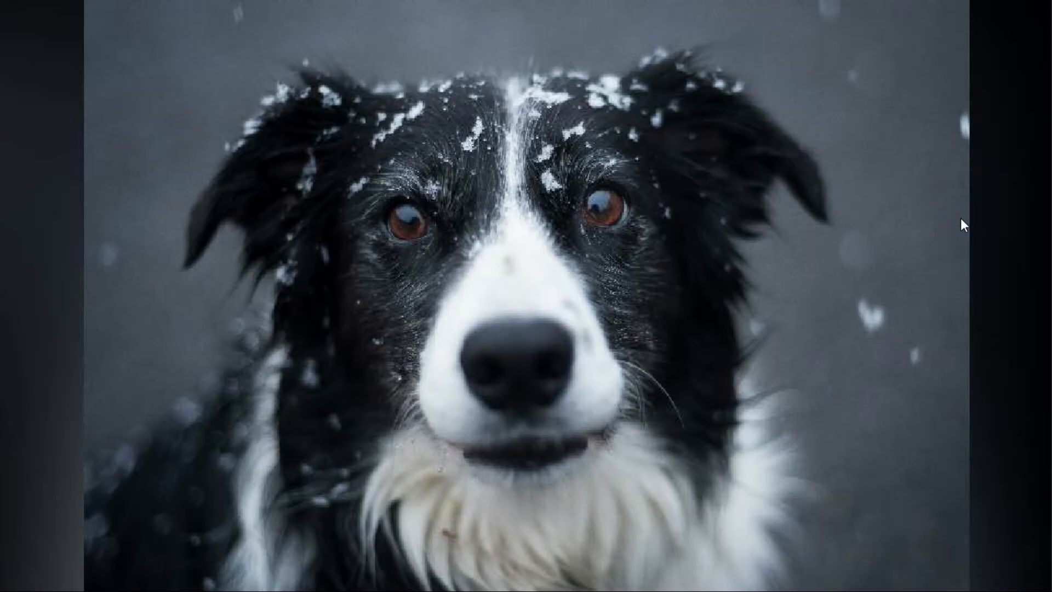
pyautogui.press('Escape')
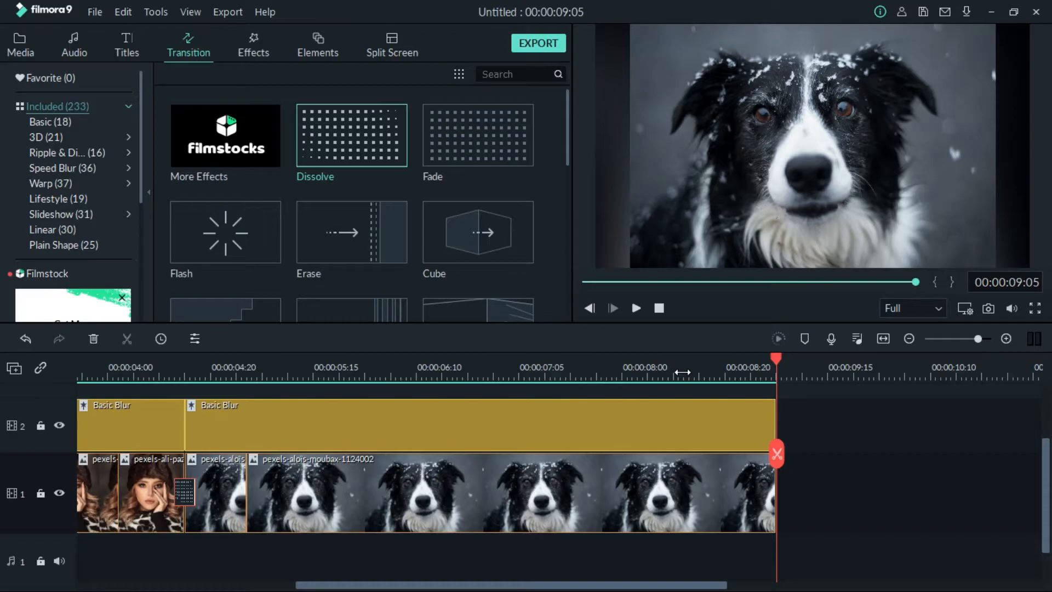
# Step: Delete all clips from the timeline and place the production ID_4711933 video at the start of video track 1
pyautogui.moveTo(816, 498); pyautogui.dragTo(64, 441)
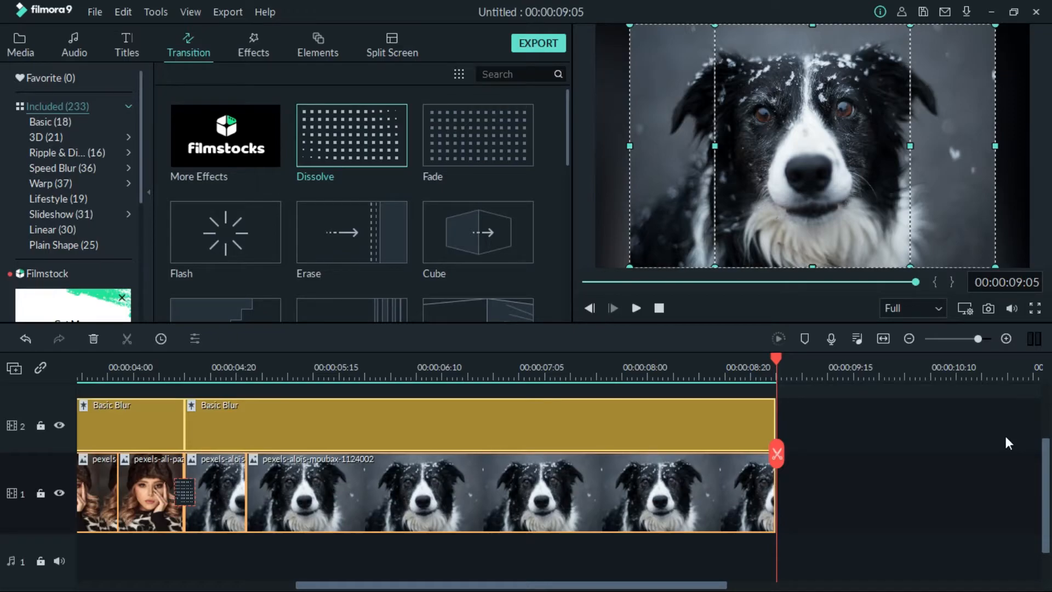
pyautogui.press('Delete')
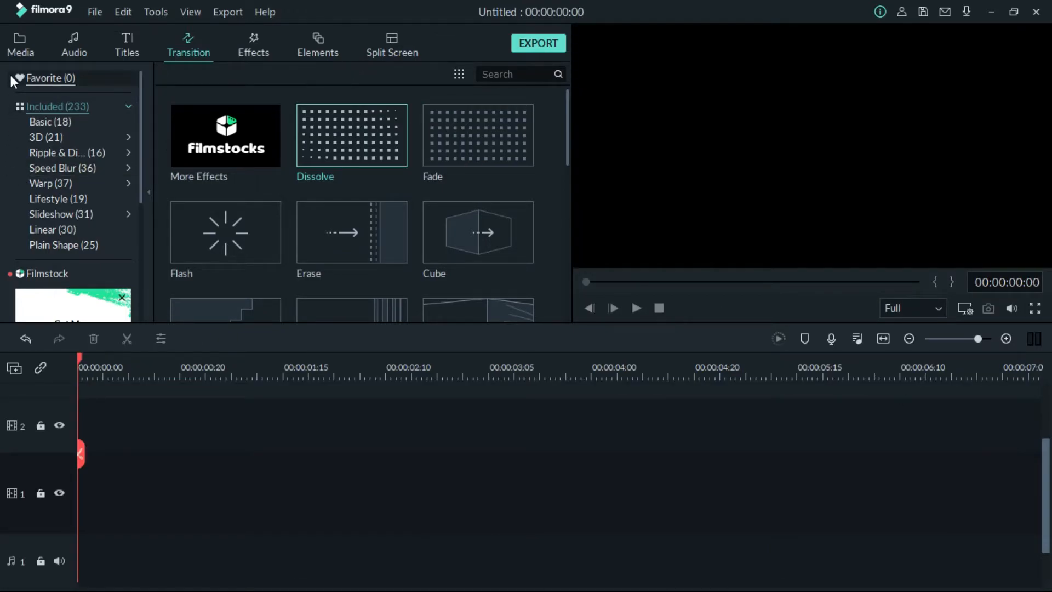
pyautogui.click(10, 42)
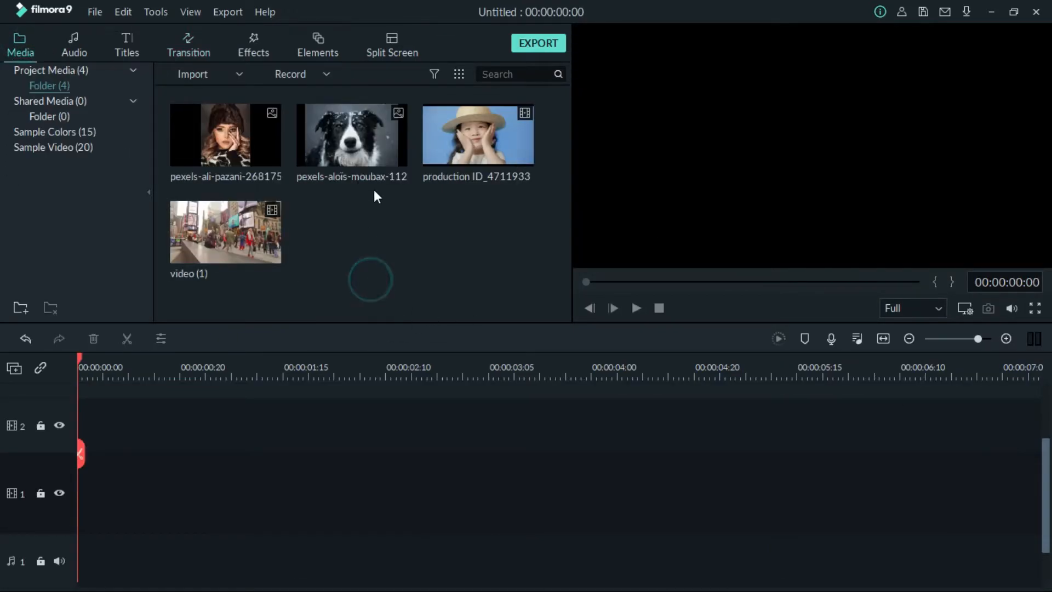
pyautogui.moveTo(495, 152); pyautogui.dragTo(83, 503)
pyautogui.click(664, 335)
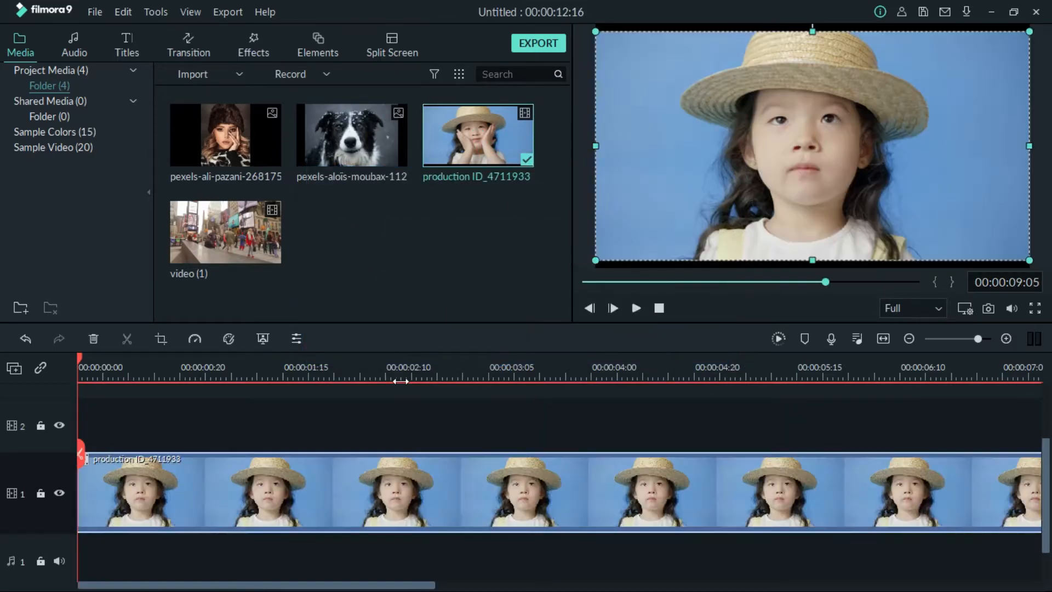
# Step: Scrub through the girl's video and play its opening seconds
pyautogui.click(329, 368)
pyautogui.moveTo(328, 359); pyautogui.dragTo(12, 501)
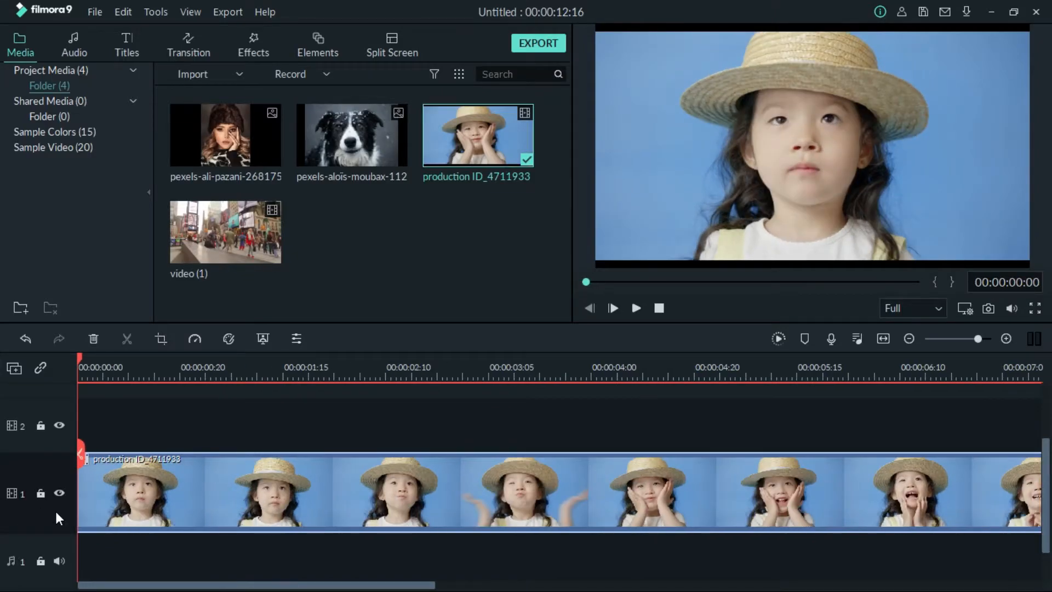
pyautogui.click(636, 308)
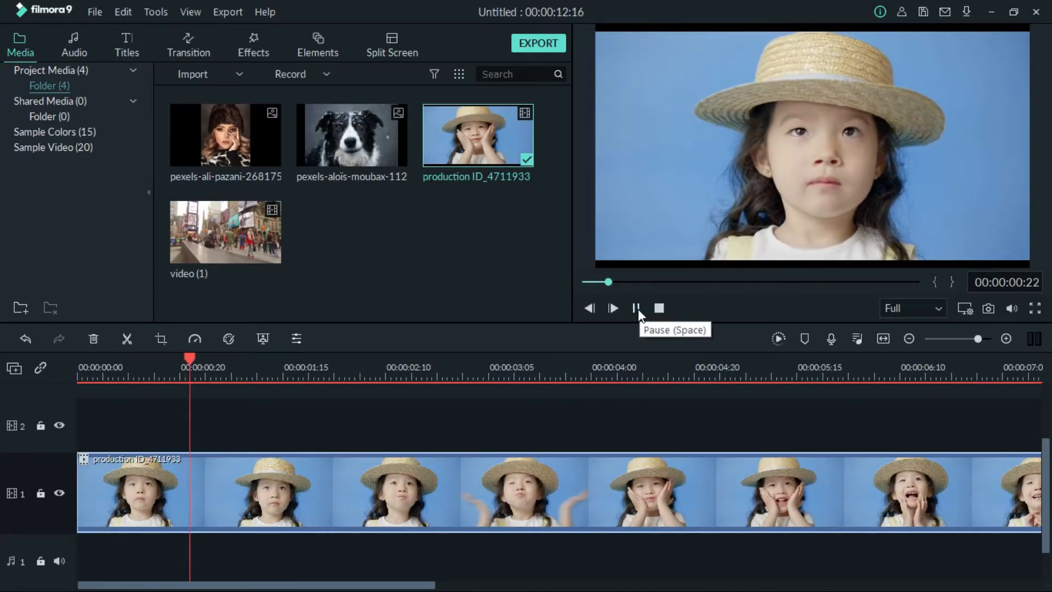
pyautogui.click(636, 308)
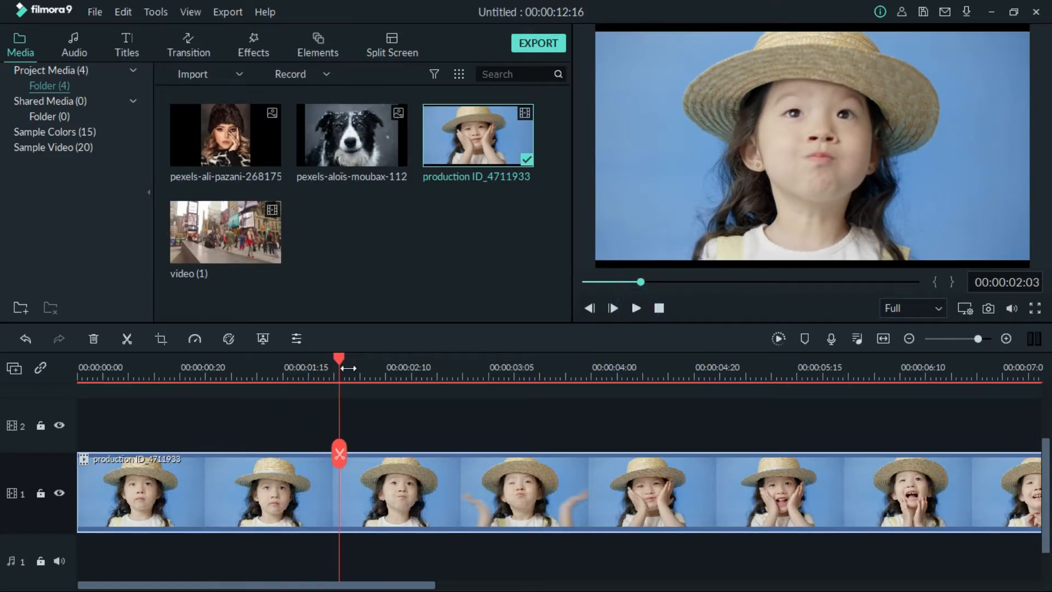
# Step: Split the girl's video at 00:00:07:22 and delete the part before the cut
pyautogui.moveTo(341, 356); pyautogui.dragTo(855, 367)
pyautogui.click(247, 403)
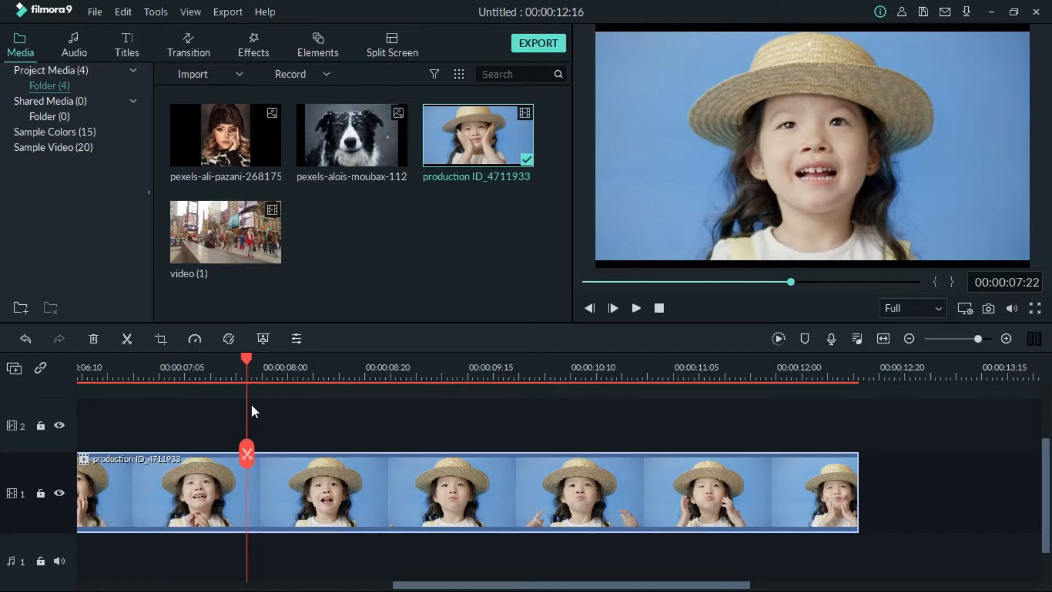
pyautogui.click(247, 459)
pyautogui.click(225, 504)
pyautogui.press('Delete')
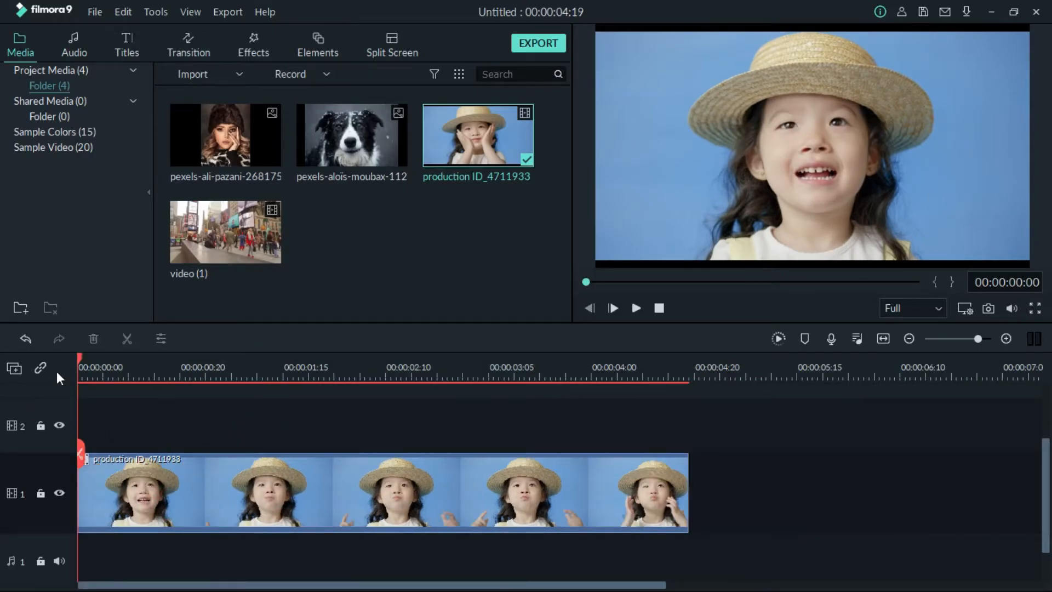
# Step: Split the remaining girl's clip at 00:00:02:11 and delete the part after the cut
pyautogui.click(118, 366)
pyautogui.moveTo(138, 363); pyautogui.dragTo(393, 400)
pyautogui.click(399, 495)
pyautogui.click(391, 453)
pyautogui.click(439, 472)
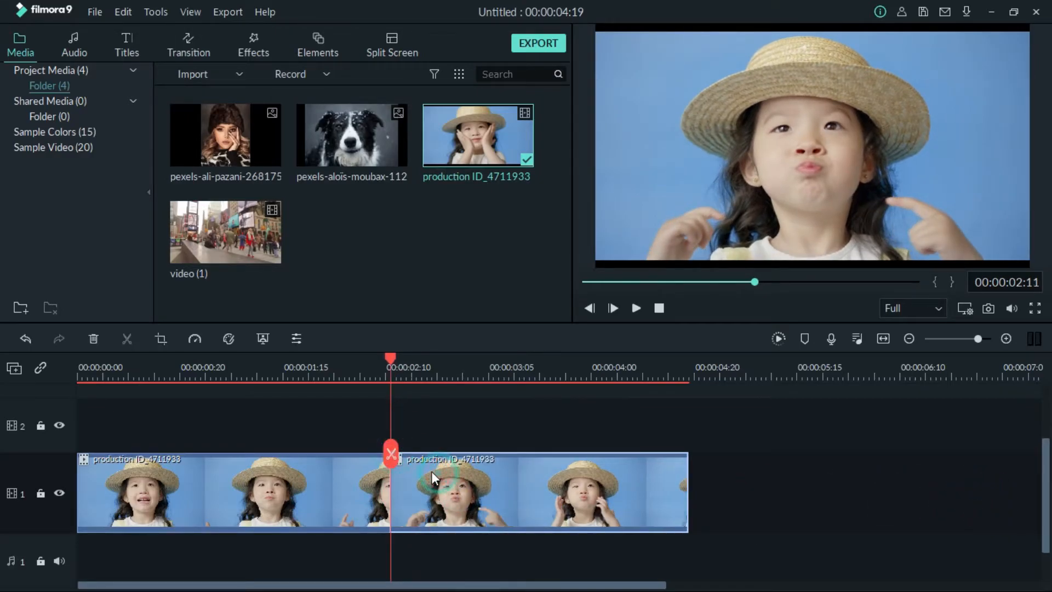
pyautogui.press('Delete')
# Step: Split the girl's clip at 00:00:02:08 to separate a very short end segment
pyautogui.moveTo(390, 357); pyautogui.dragTo(386, 357)
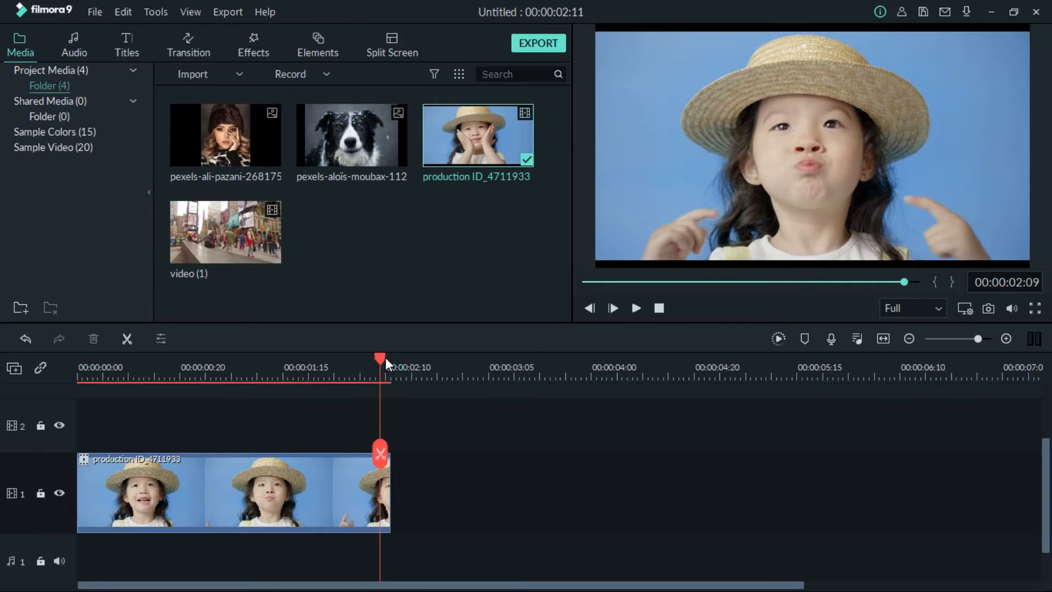
pyautogui.click(379, 456)
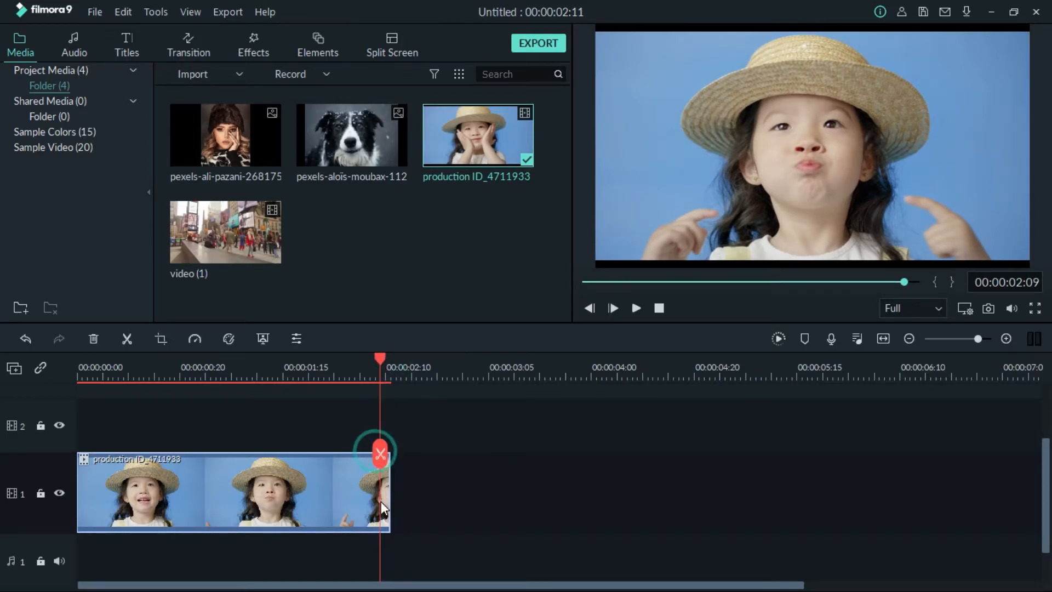
pyautogui.moveTo(381, 359)
pyautogui.mouseDown()
pyautogui.moveTo(368, 360)
pyautogui.moveTo(377, 361)
pyautogui.mouseUp()
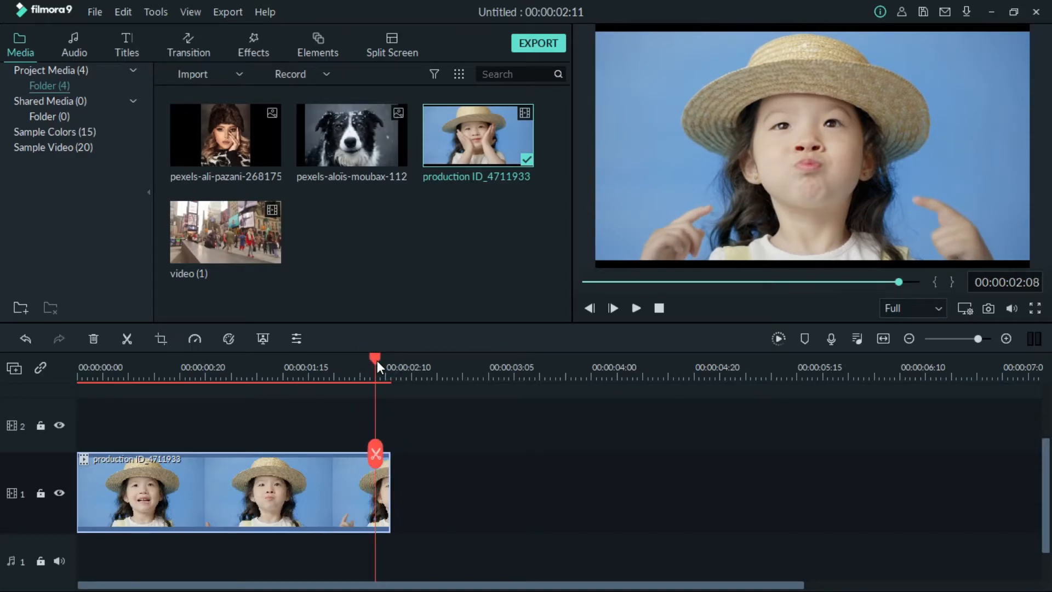
pyautogui.click(377, 455)
pyautogui.click(379, 503)
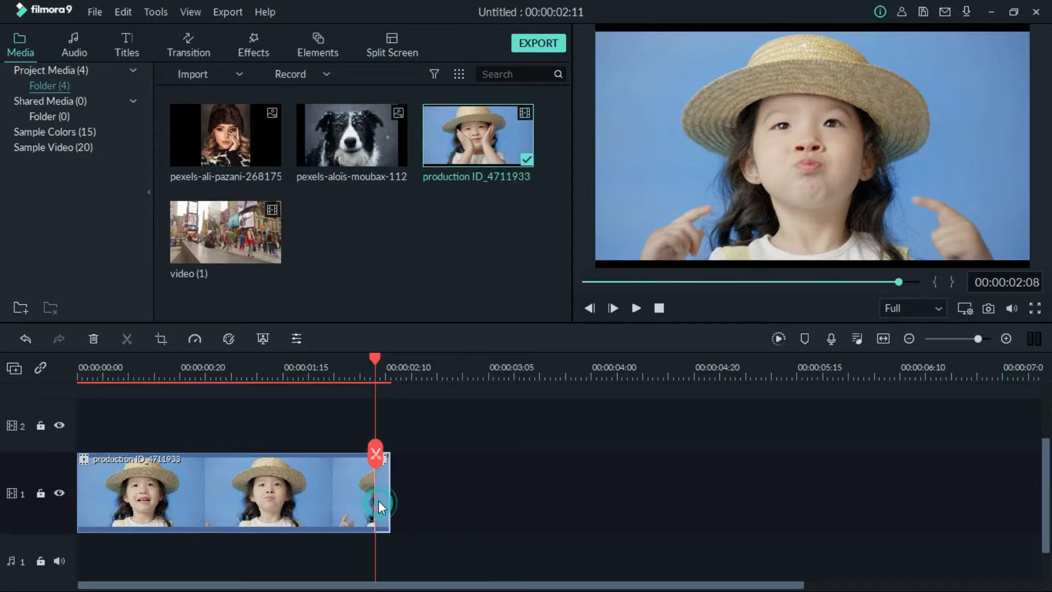
# Step: Append the video (1) street clip directly after the girl's short end segment and preview its opening at 00:00:02:12
pyautogui.moveTo(255, 236); pyautogui.dragTo(402, 511)
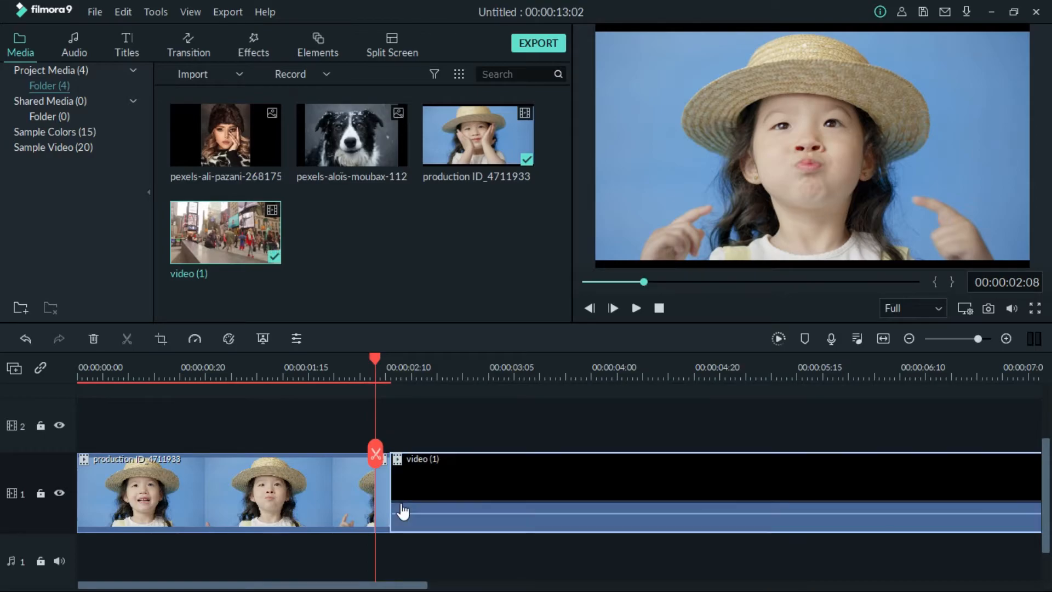
pyautogui.click(434, 510)
pyautogui.moveTo(379, 366); pyautogui.dragTo(399, 367)
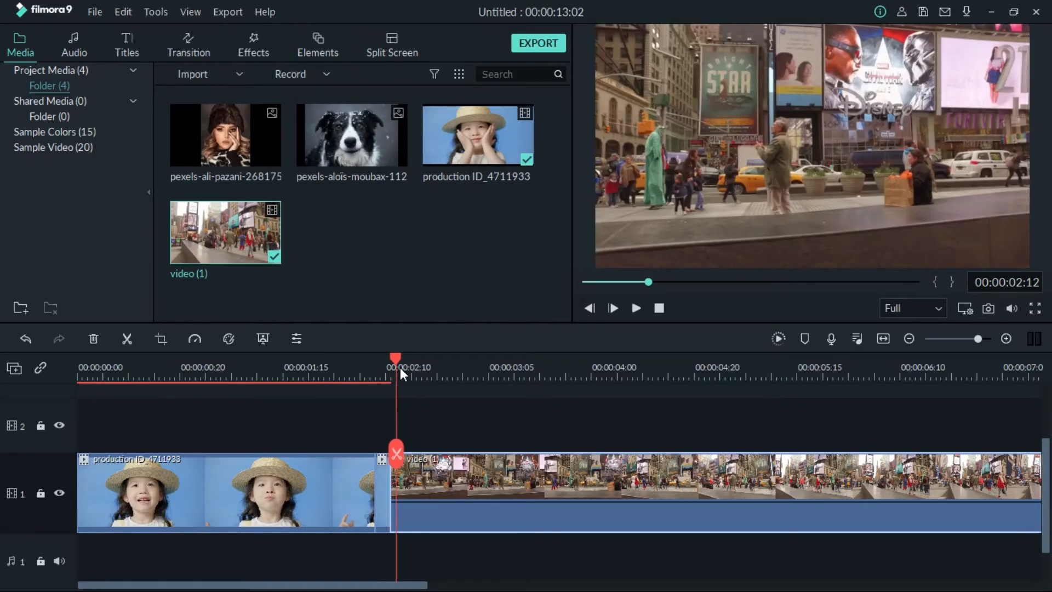
# Step: Apply Pan & Zoom to the girl's short end segment, shrinking the end frame to 156 x 82 over the eye at the picture's right
pyautogui.moveTo(399, 367); pyautogui.dragTo(372, 364)
pyautogui.click(382, 485)
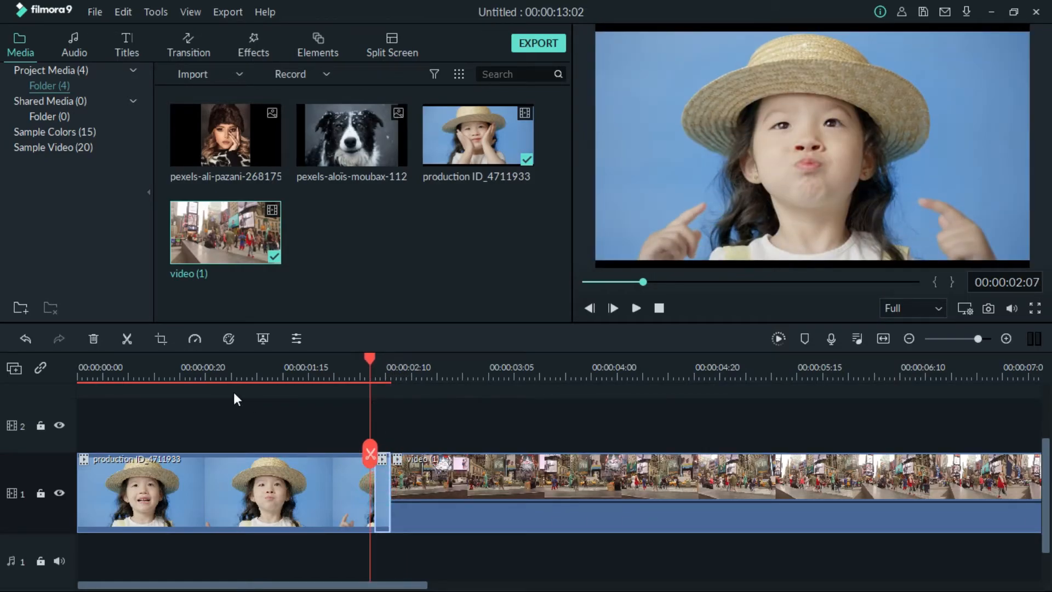
pyautogui.click(161, 339)
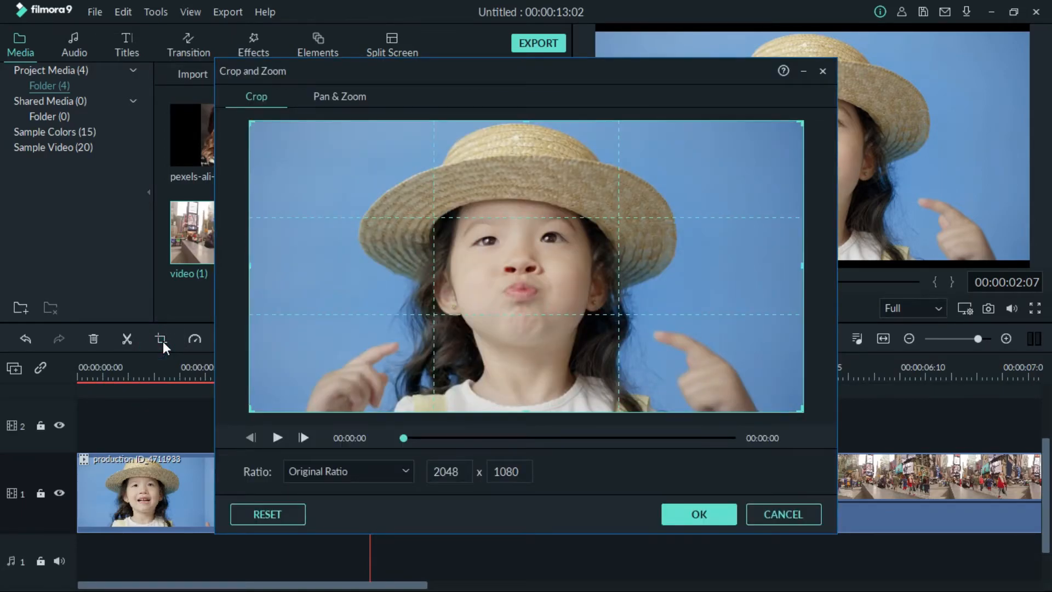
pyautogui.click(345, 100)
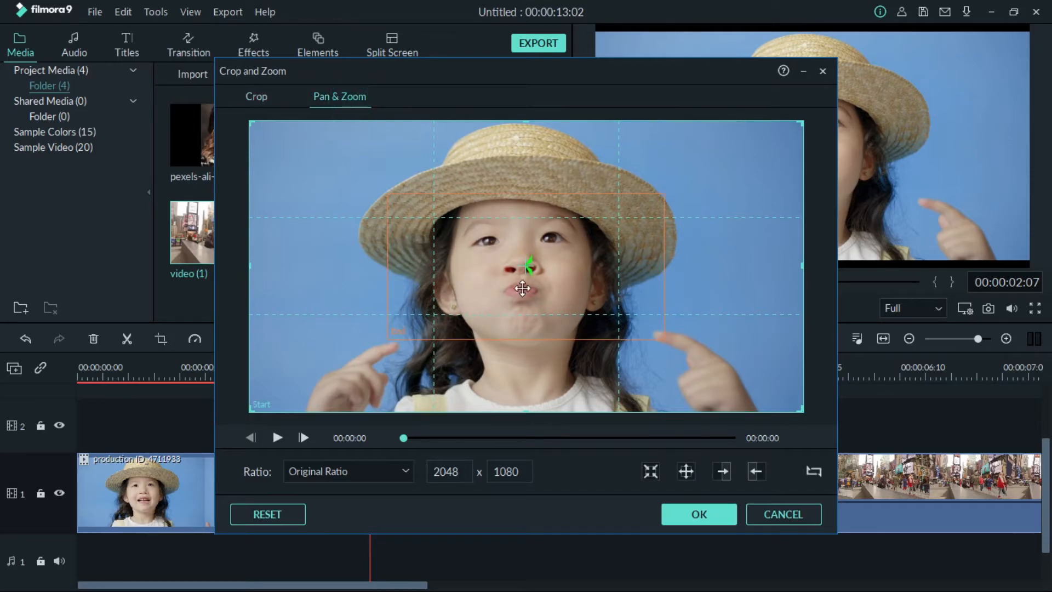
pyautogui.moveTo(518, 262); pyautogui.dragTo(489, 247)
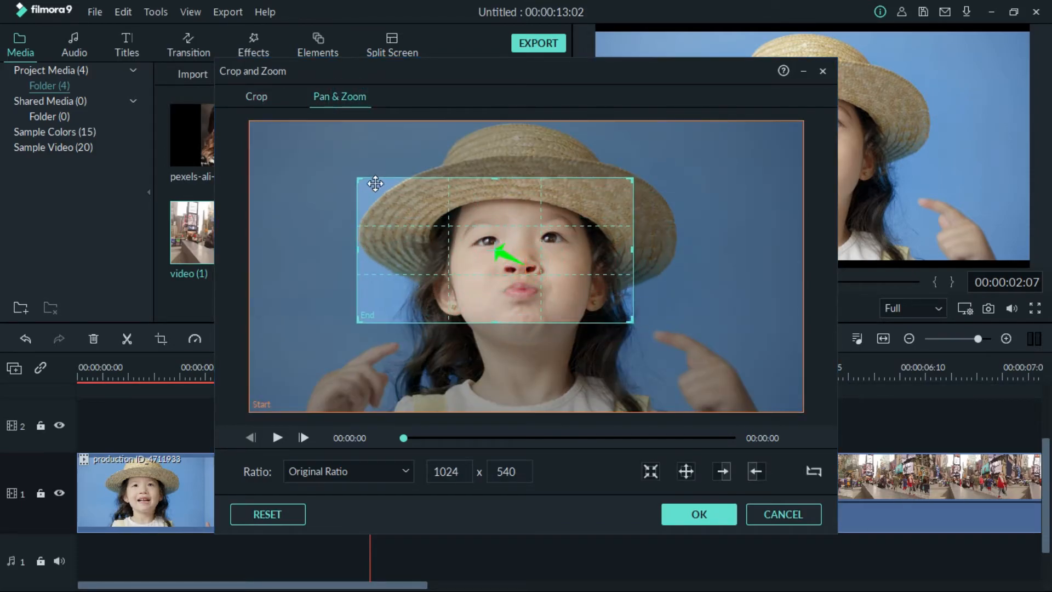
pyautogui.click(354, 183)
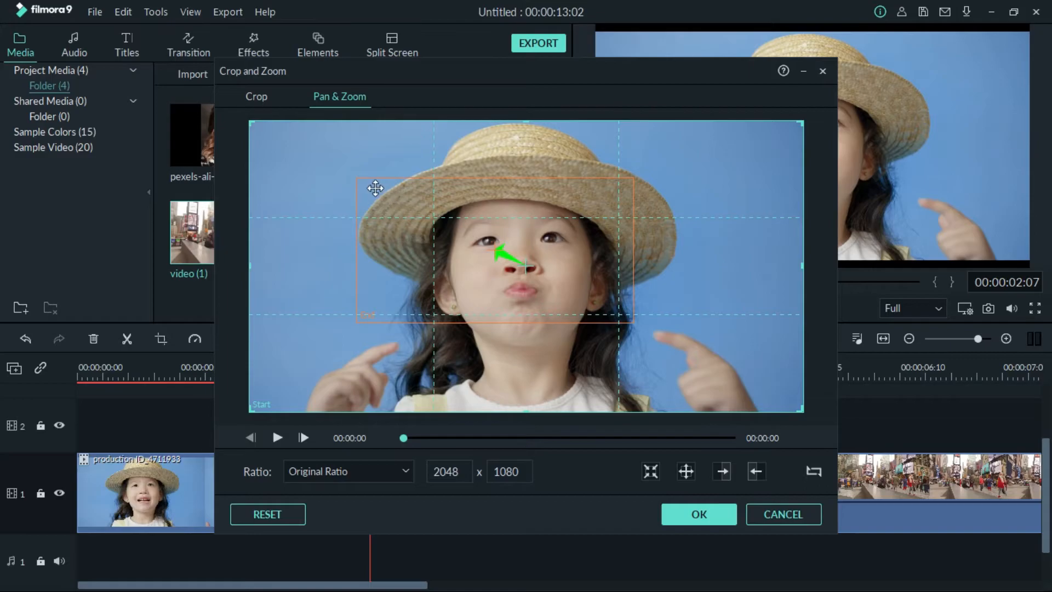
pyautogui.click(423, 224)
pyautogui.moveTo(357, 179); pyautogui.dragTo(550, 238)
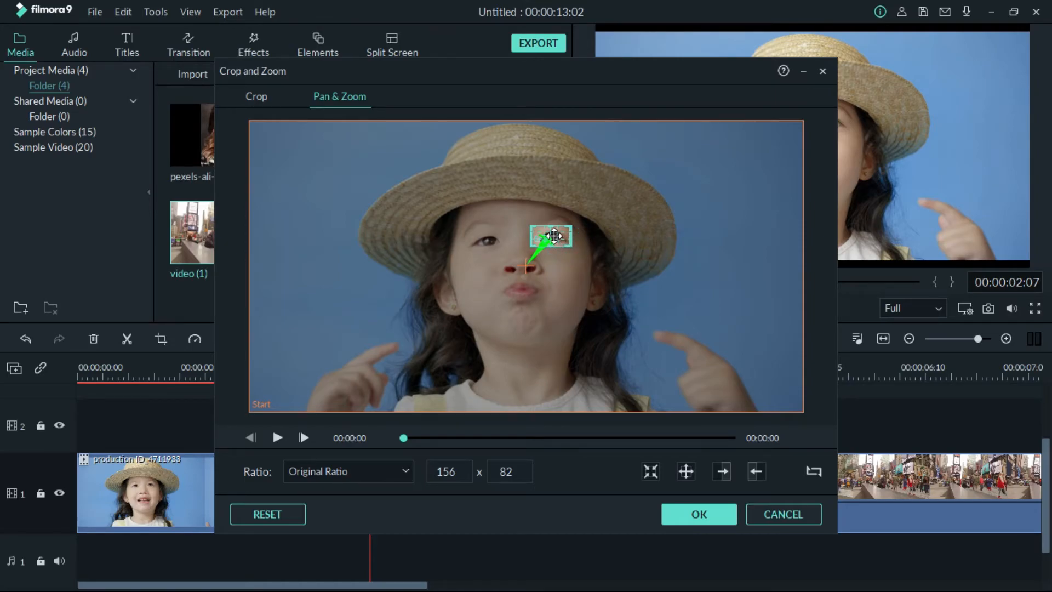
pyautogui.click(727, 515)
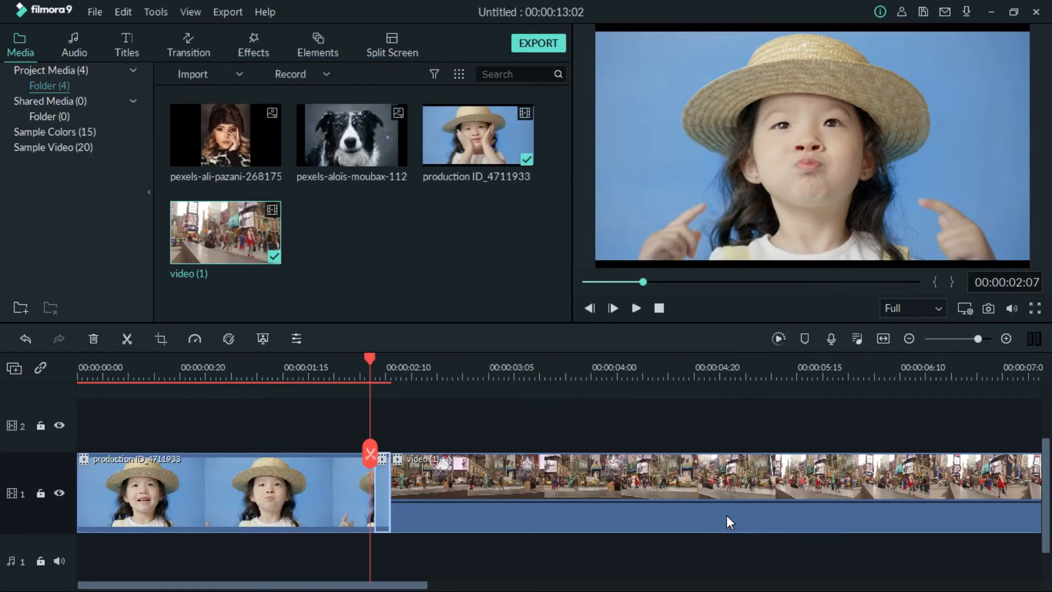
# Step: Play the join from the girl's clip into the street clip twice to check the speed of the eye zoom
pyautogui.click(639, 310)
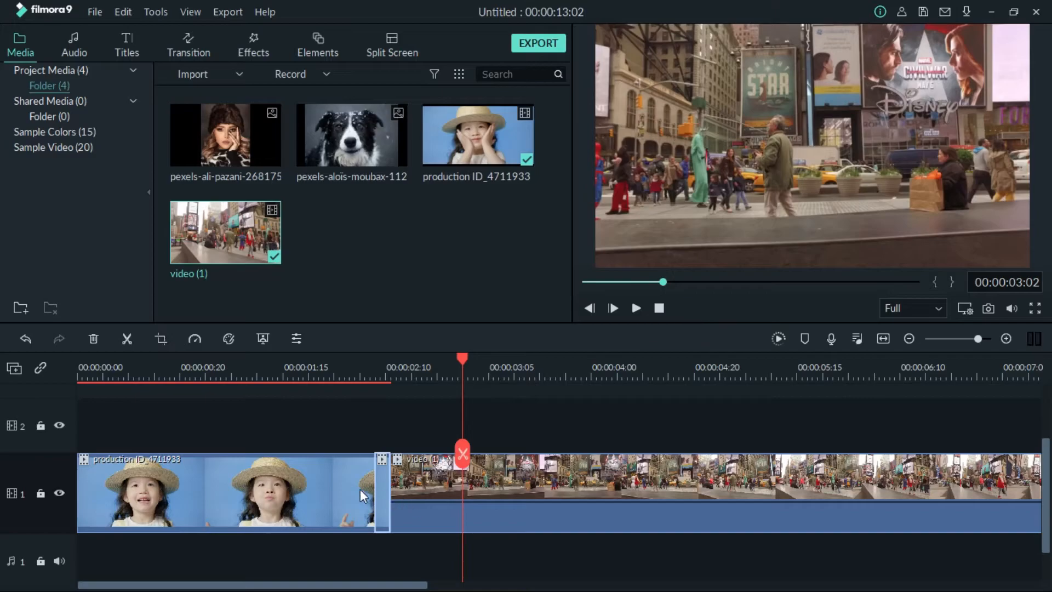
pyautogui.click(338, 368)
pyautogui.click(636, 307)
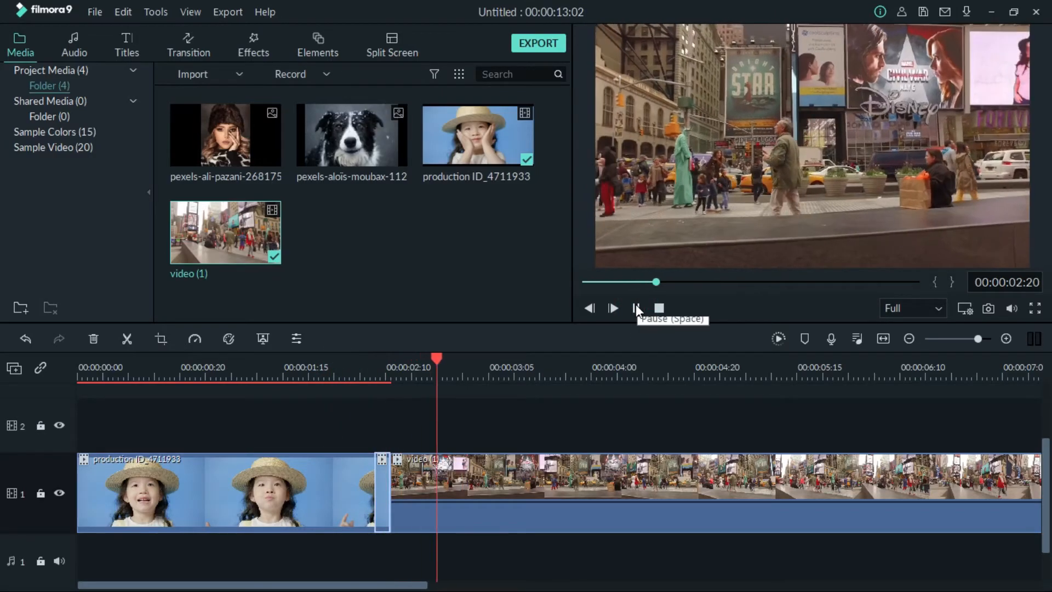
pyautogui.click(636, 307)
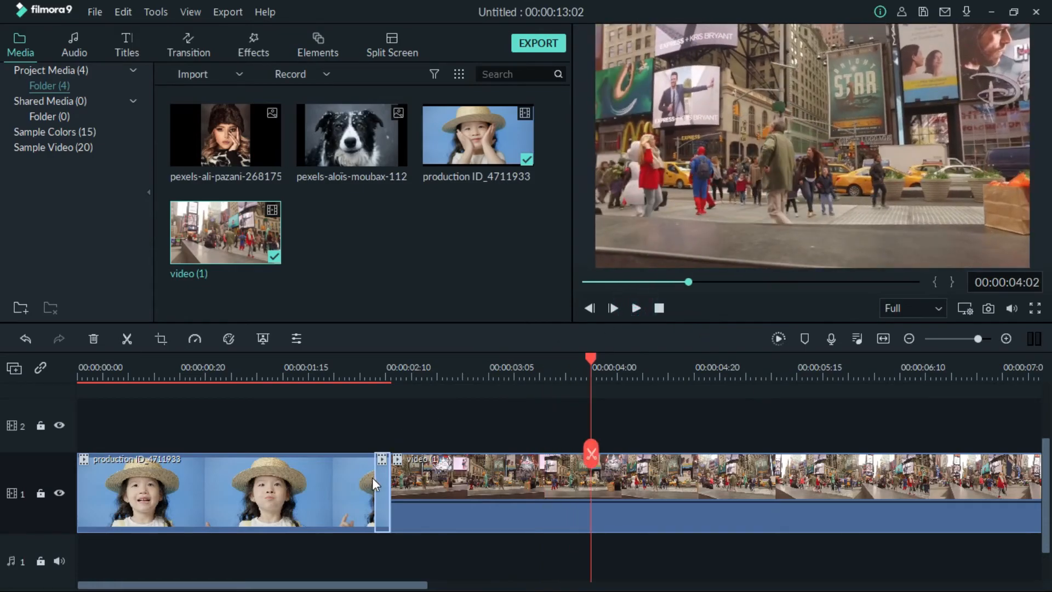
# Step: Lengthen the girl's short end segment by 3 frames at its start and play the zoom into the street clip
pyautogui.moveTo(374, 476); pyautogui.dragTo(356, 475)
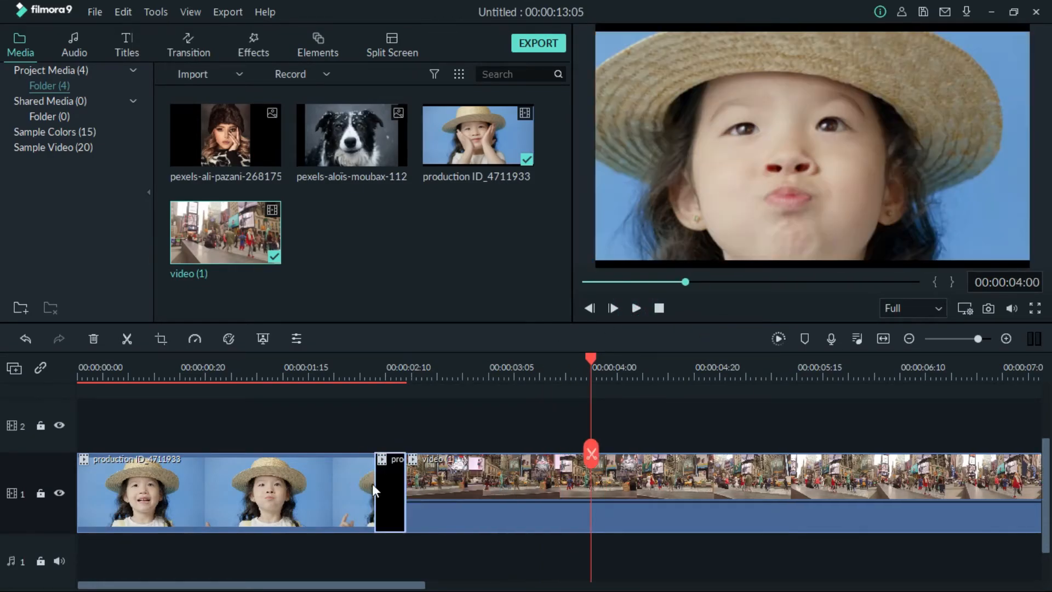
pyautogui.click(356, 369)
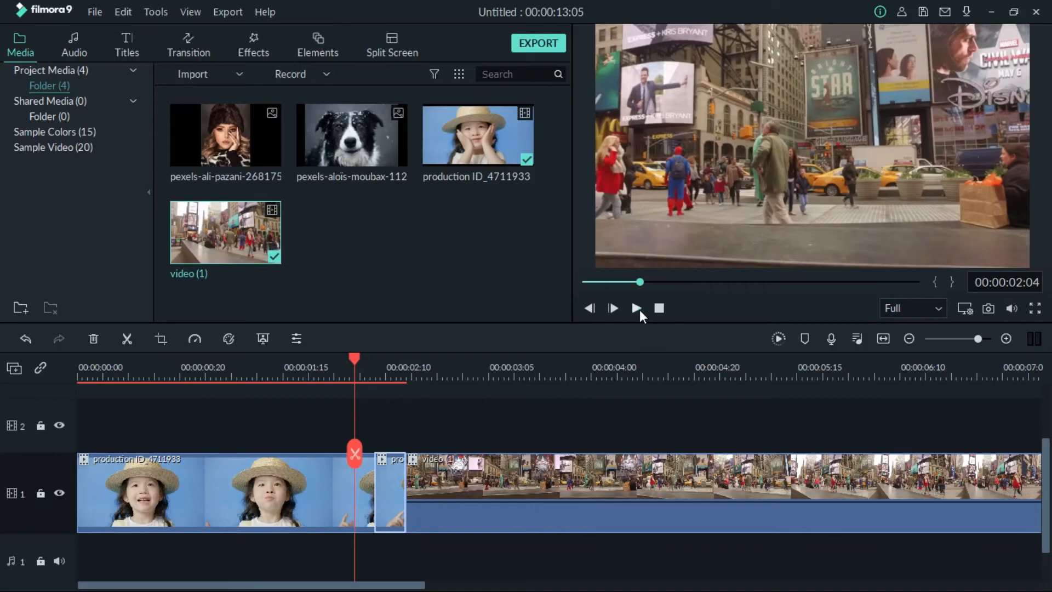
pyautogui.click(637, 308)
pyautogui.click(636, 308)
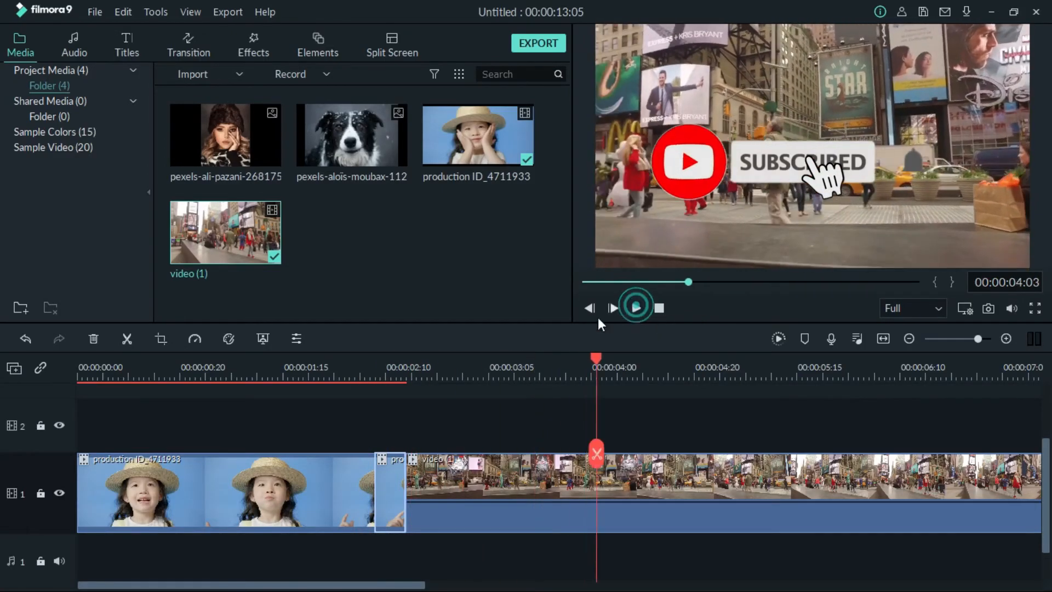
# Step: Extend the girl's end segment by another 5 frames and play the zoom from 00:00:02:05
pyautogui.click(360, 373)
pyautogui.moveTo(376, 489); pyautogui.dragTo(352, 496)
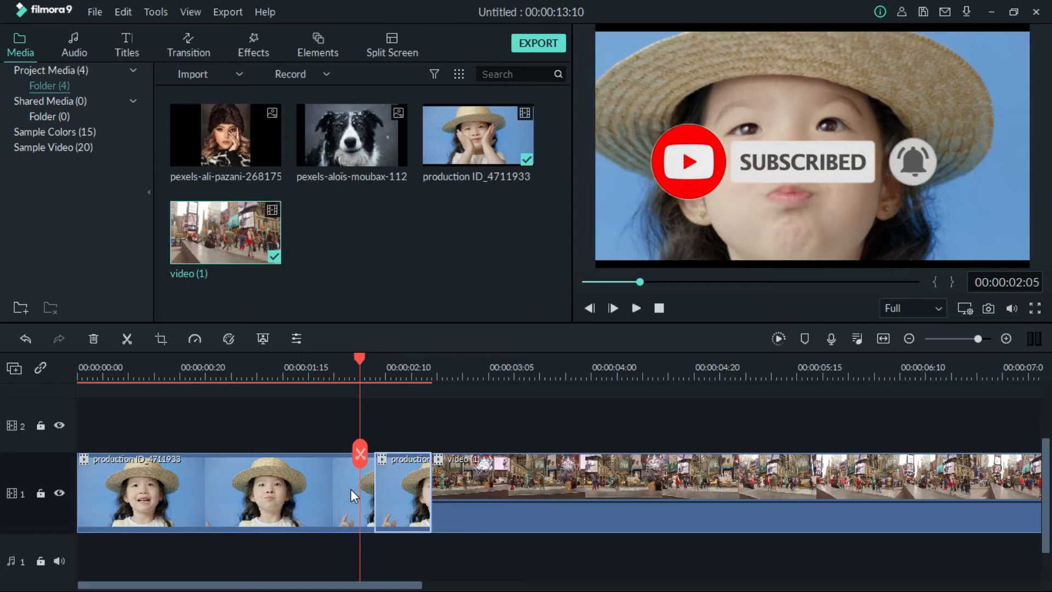
pyautogui.click(634, 309)
pyautogui.click(634, 308)
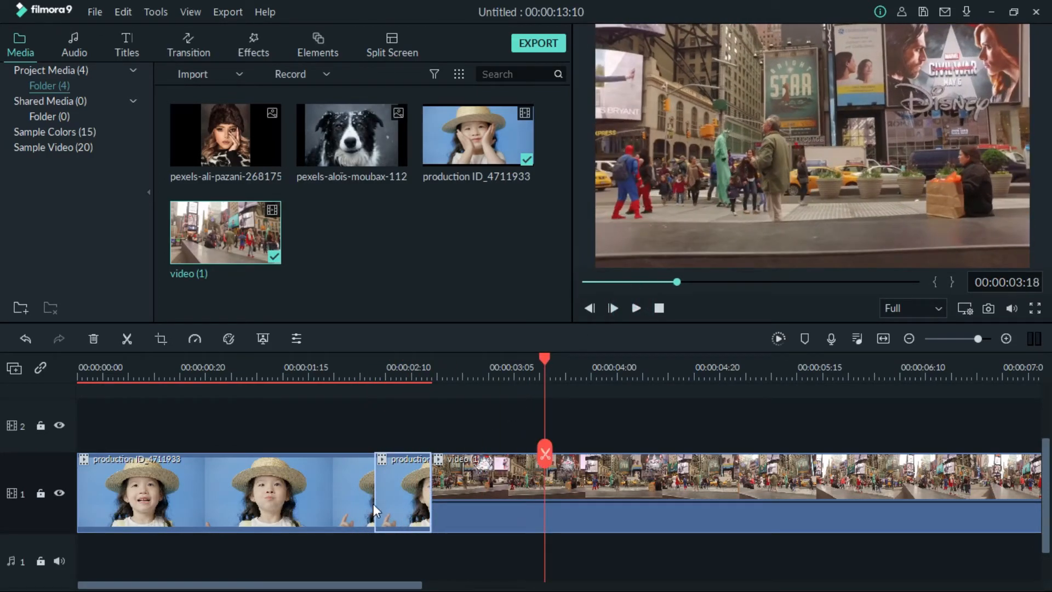
# Step: Shorten the girl's end segment by 2 frames and play the zoom from 00:00:02:04
pyautogui.moveTo(375, 503); pyautogui.dragTo(382, 504)
pyautogui.click(358, 372)
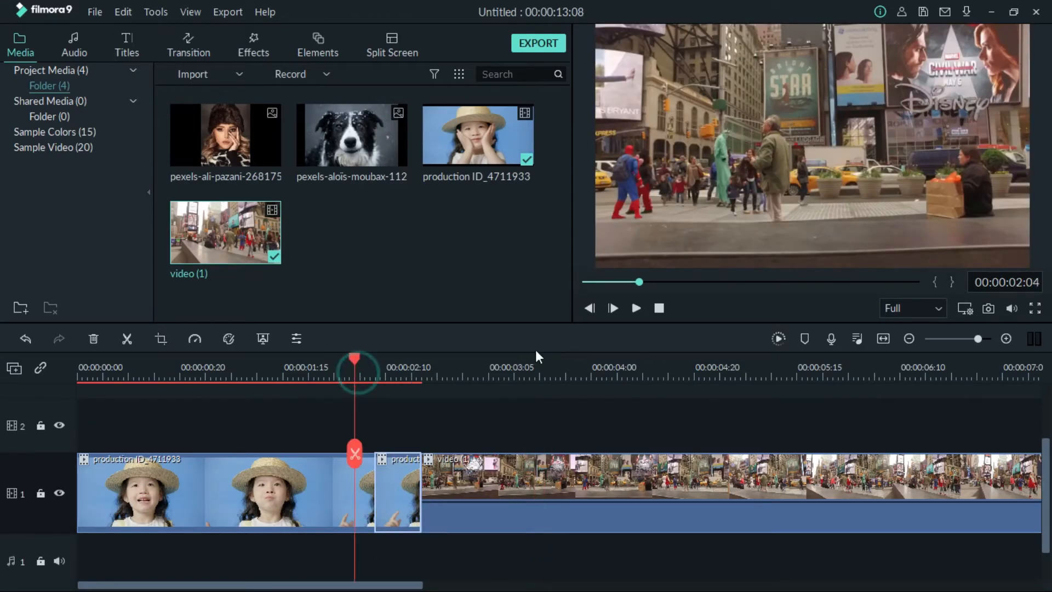
pyautogui.click(636, 307)
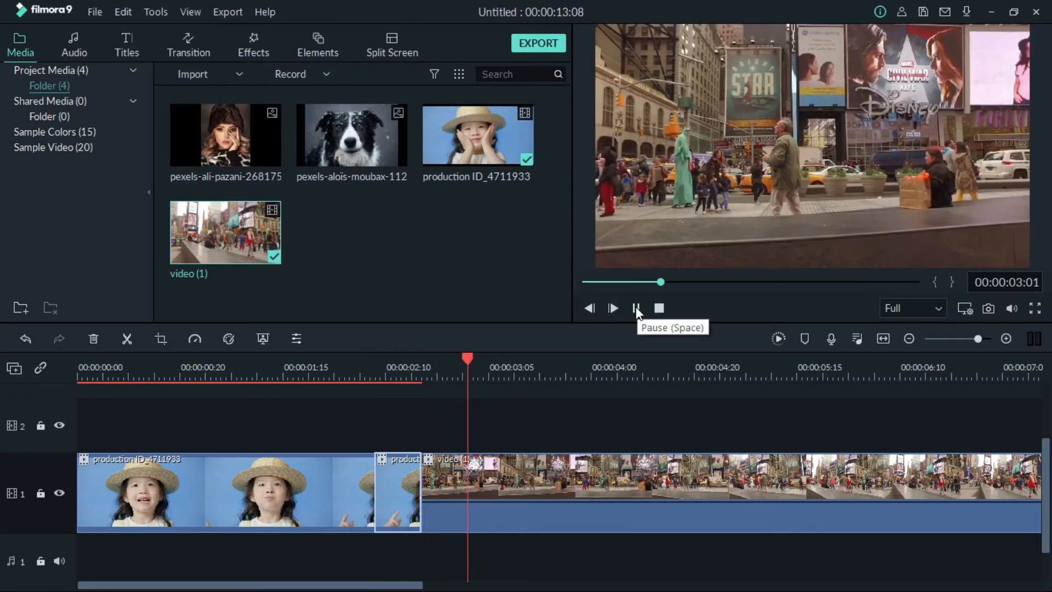
pyautogui.click(636, 307)
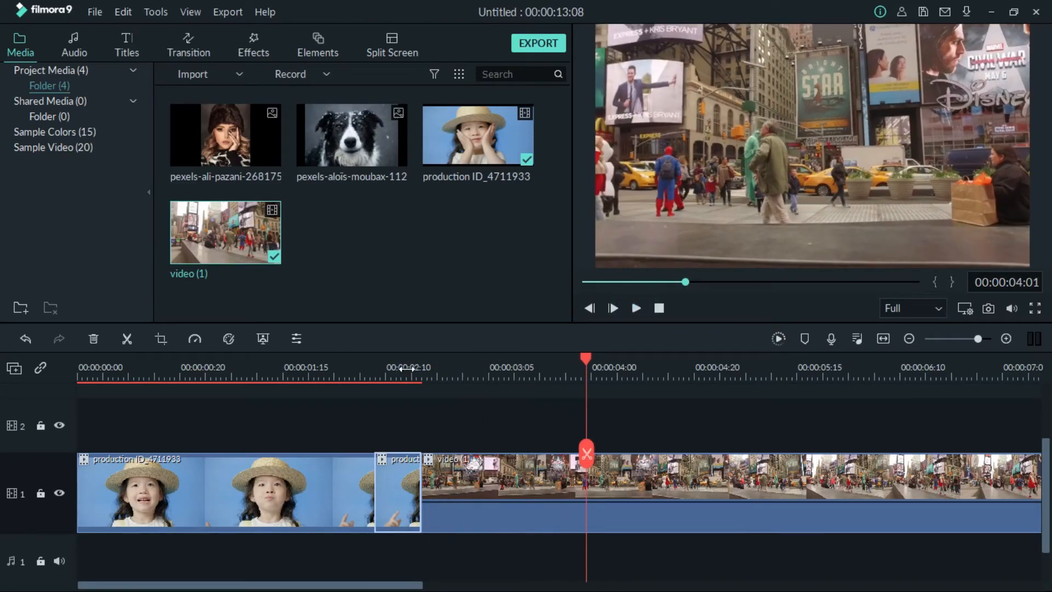
# Step: Replay the eye zoom from 00:00:02:03 and continue through the opening of the street clip
pyautogui.click(351, 378)
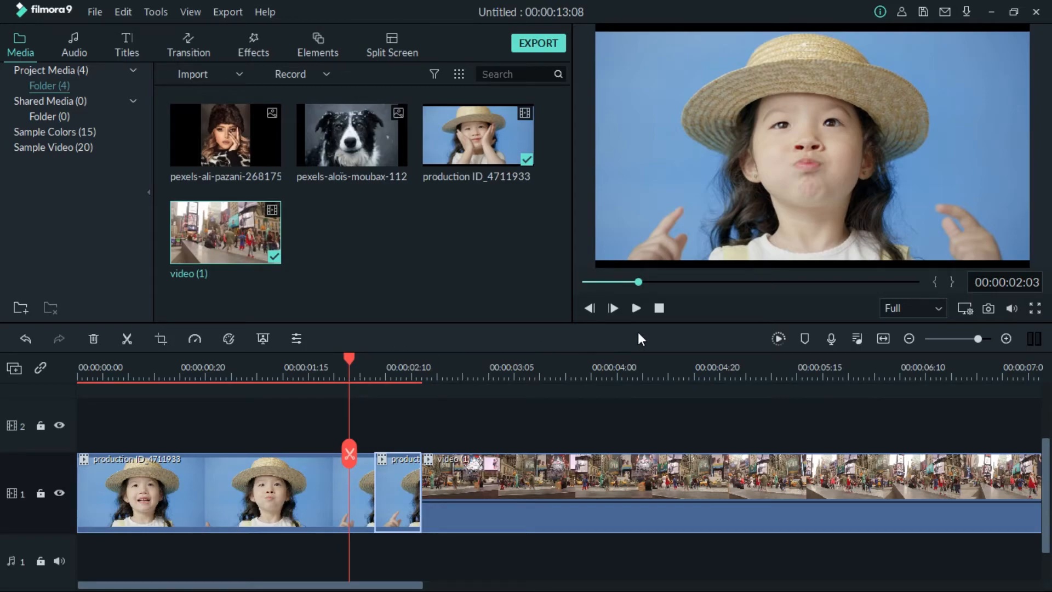
pyautogui.click(639, 310)
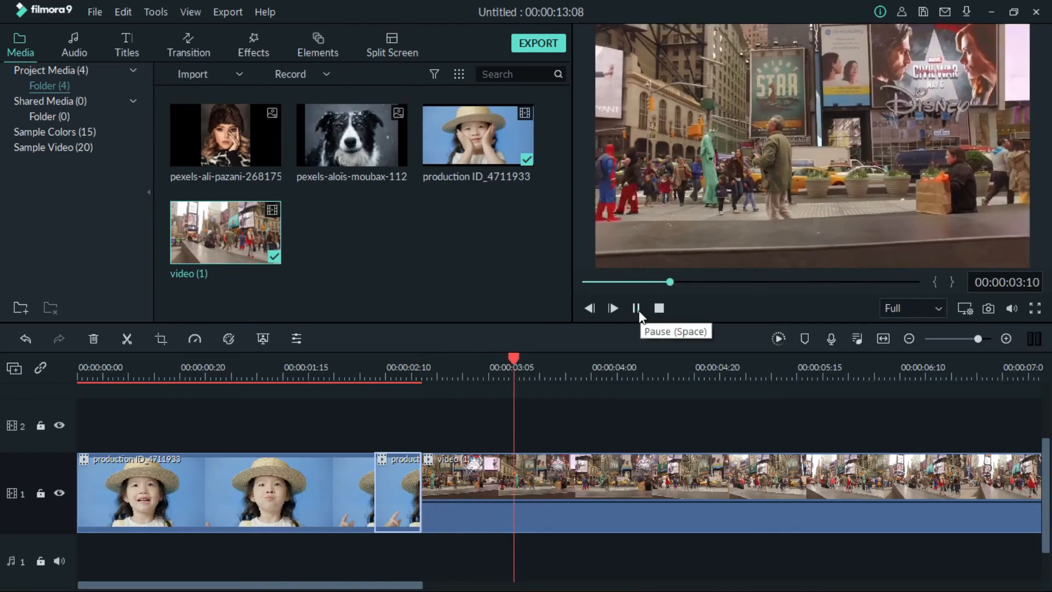
pyautogui.click(639, 310)
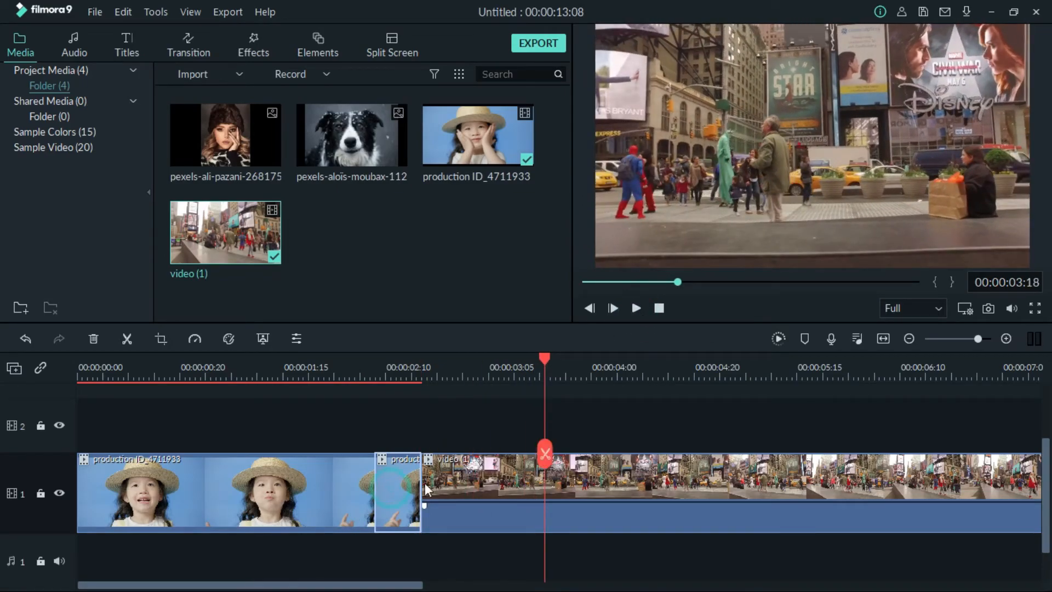
pyautogui.click(634, 309)
pyautogui.click(634, 309)
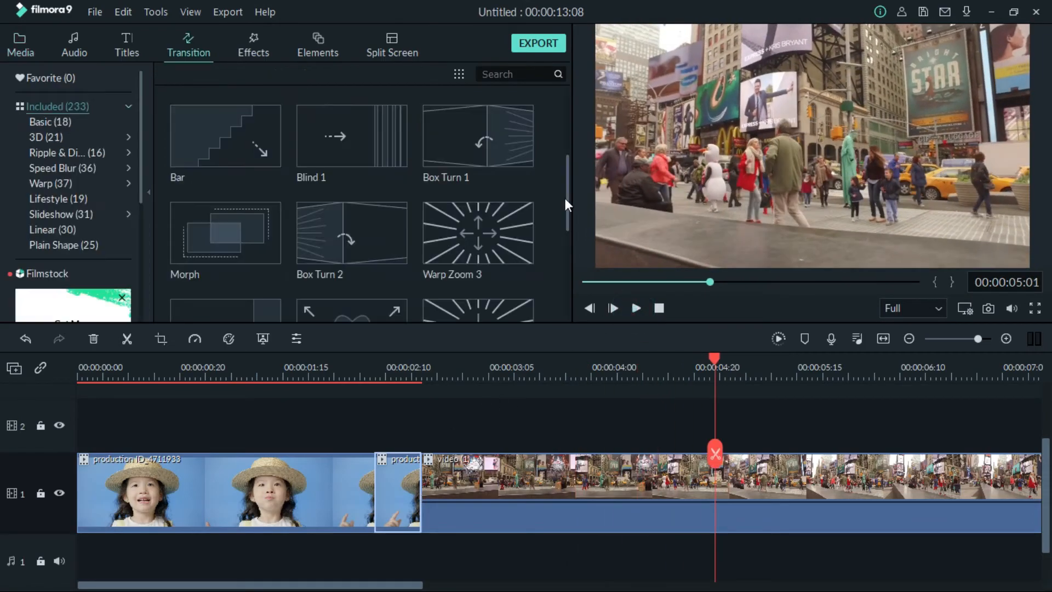
# Step: Add the Orb Twist 4 transition between the girl's end segment and the street clip, shortened to about 4 frames
pyautogui.moveTo(567, 196); pyautogui.dragTo(567, 296)
pyautogui.click(491, 232)
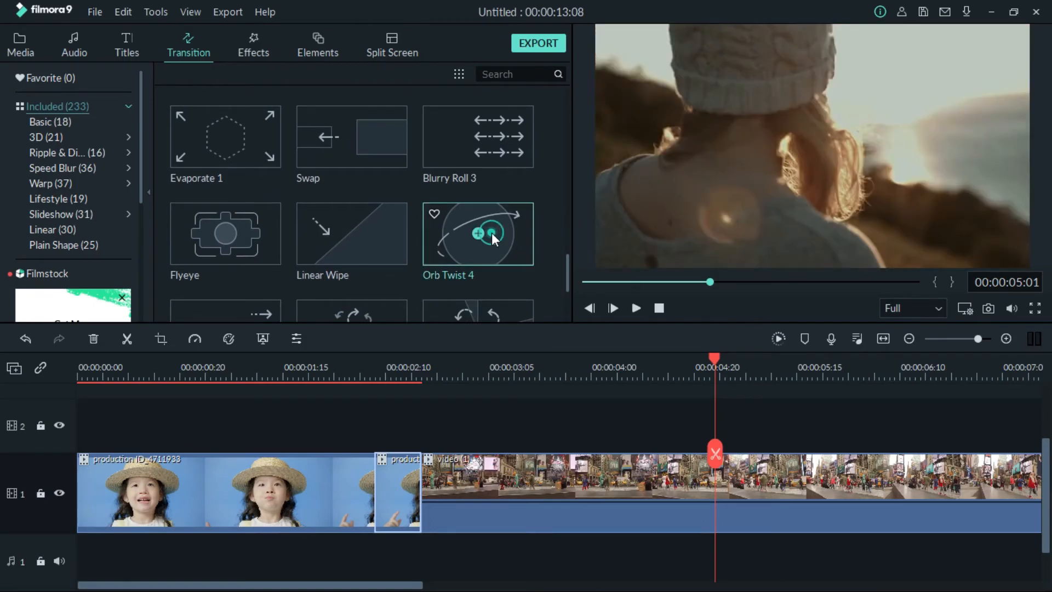
pyautogui.moveTo(492, 232); pyautogui.dragTo(405, 494)
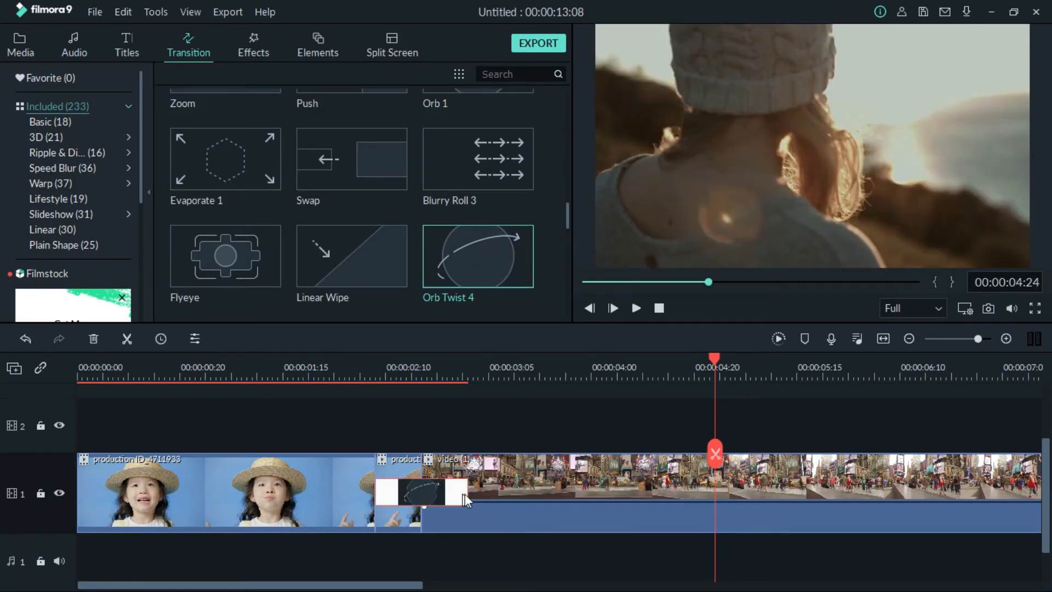
pyautogui.click(427, 494)
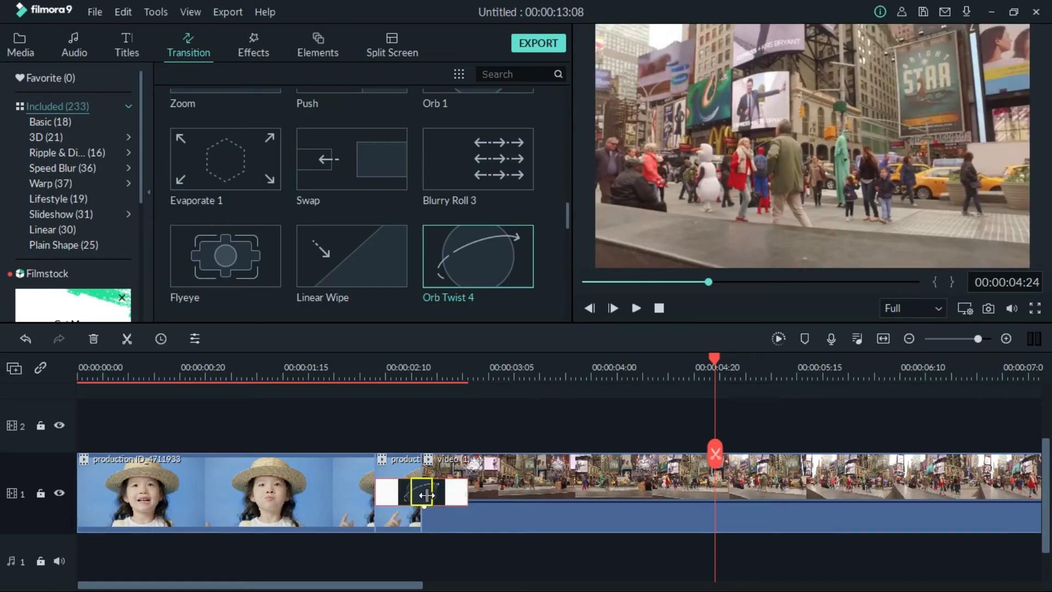
# Step: Play the Orb Twist 4 transition from 00:00:02:01 and recheck the zoomed frame at 00:00:02:12
pyautogui.click(340, 370)
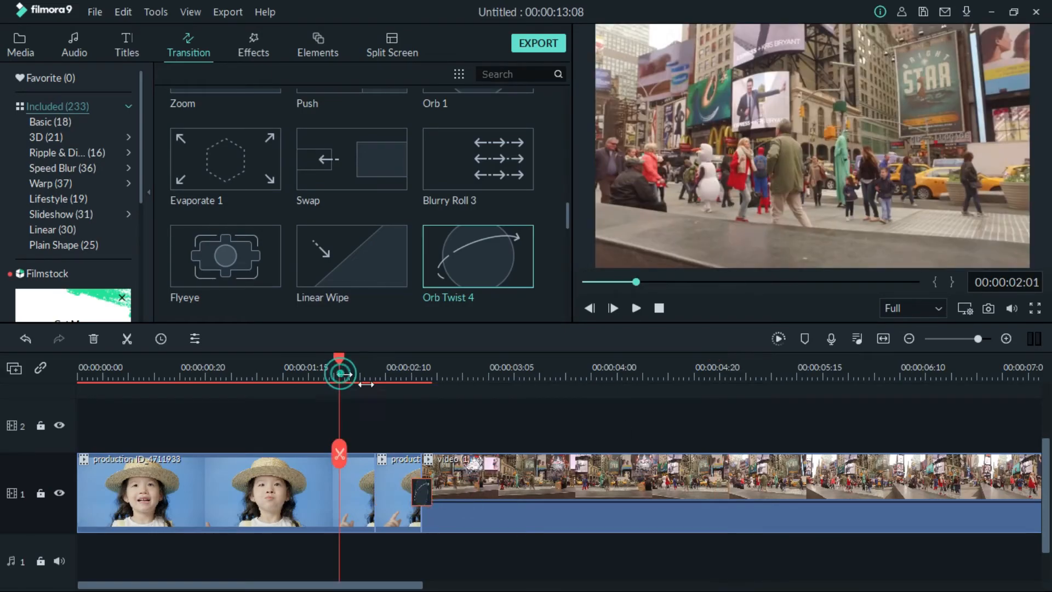
pyautogui.click(636, 308)
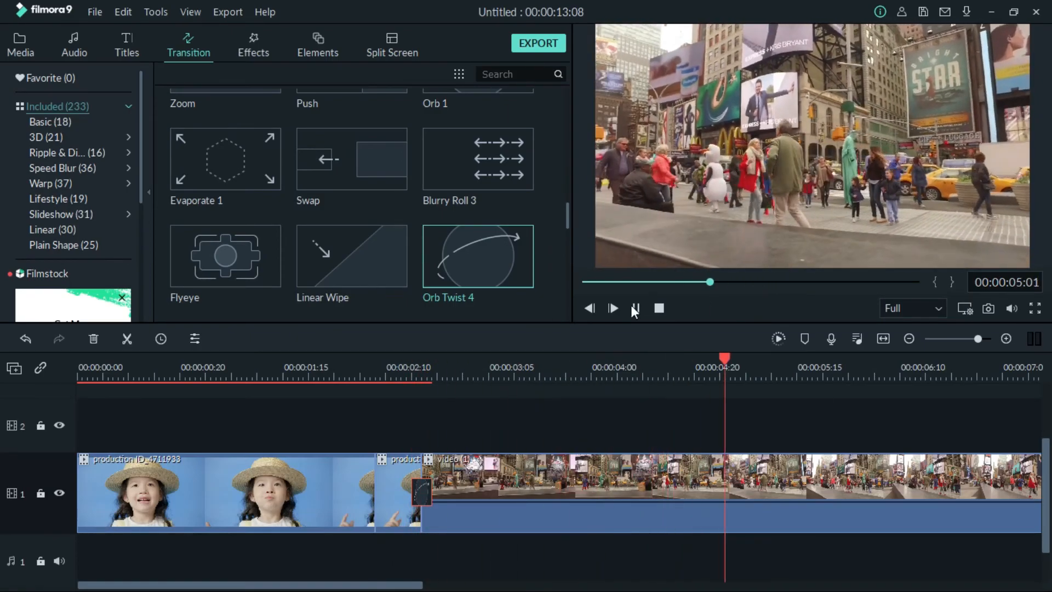
pyautogui.click(632, 309)
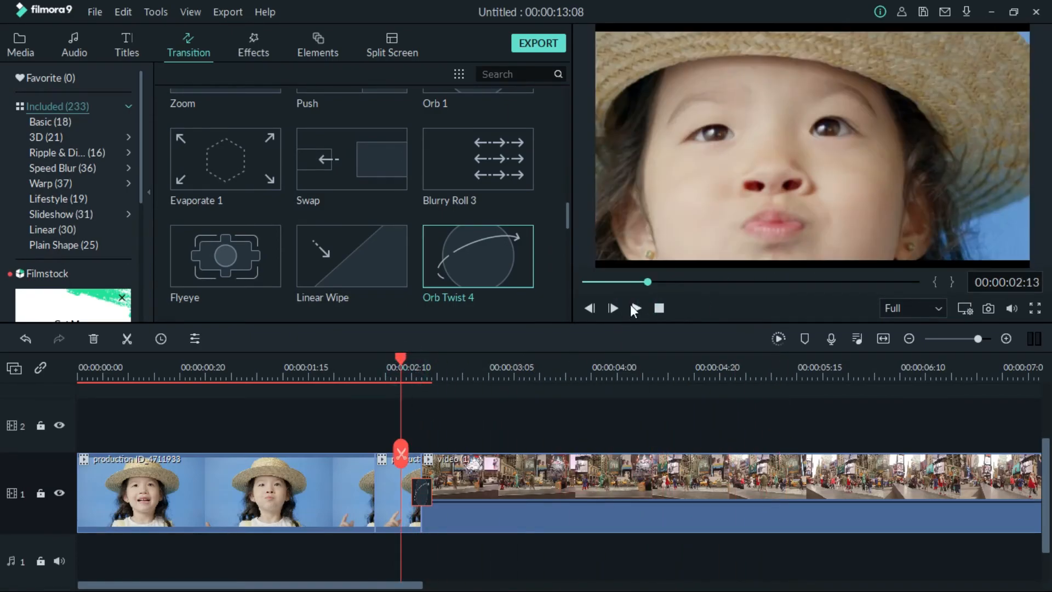
pyautogui.click(631, 306)
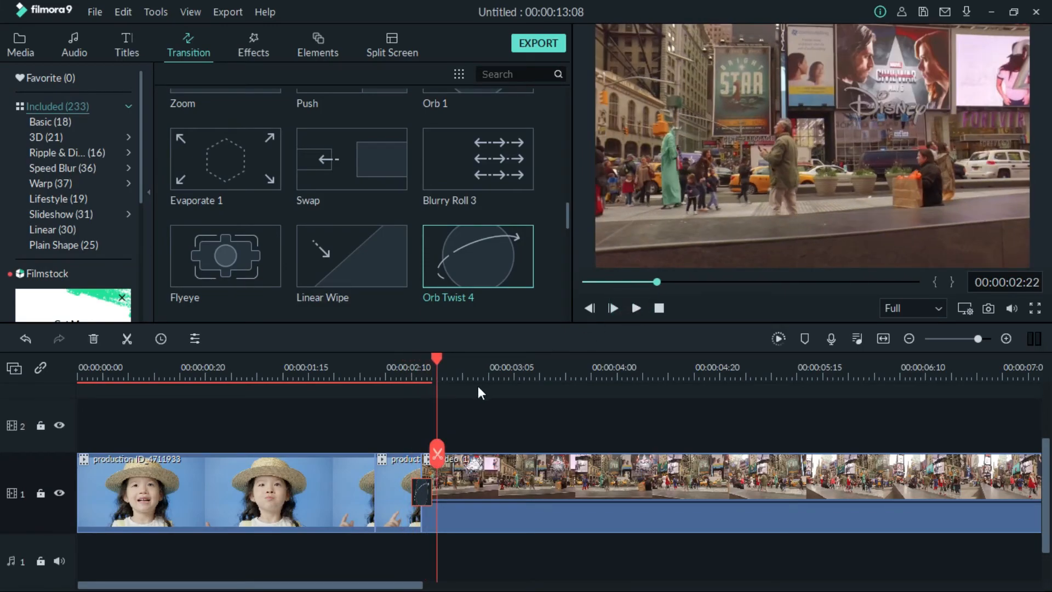
pyautogui.click(395, 376)
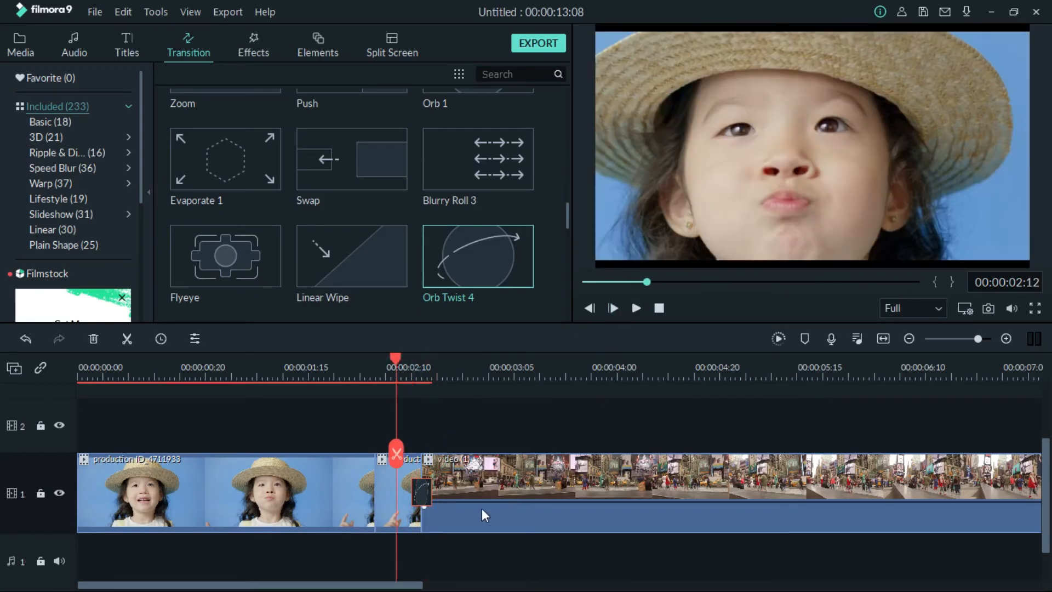
# Step: Try lengthening the Orb Twist 4 transition to about 10 frames and play it from 00:00:02:00
pyautogui.moveTo(432, 497); pyautogui.dragTo(446, 497)
pyautogui.click(334, 378)
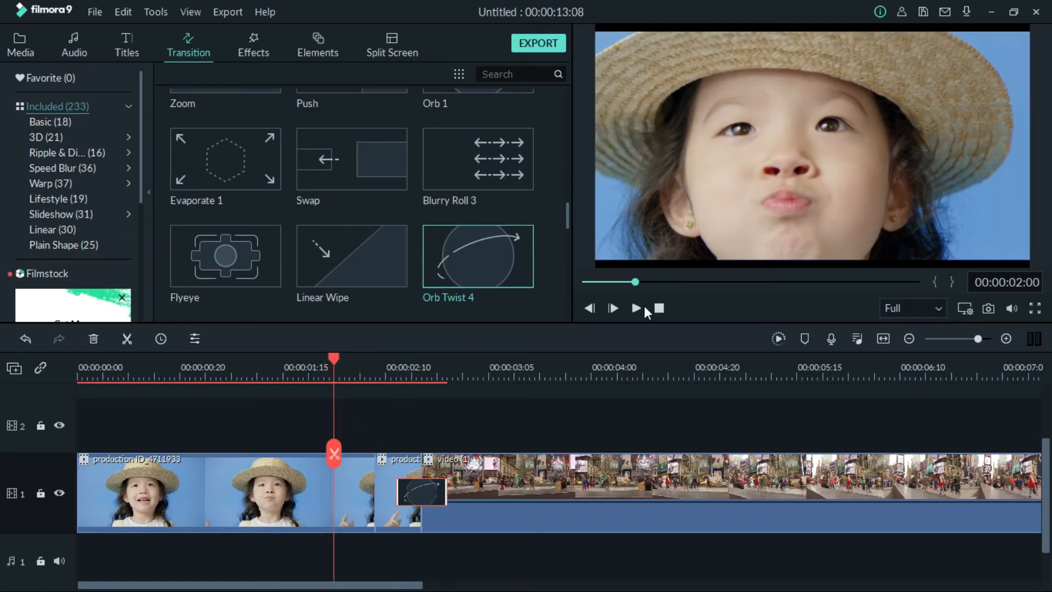
pyautogui.click(635, 308)
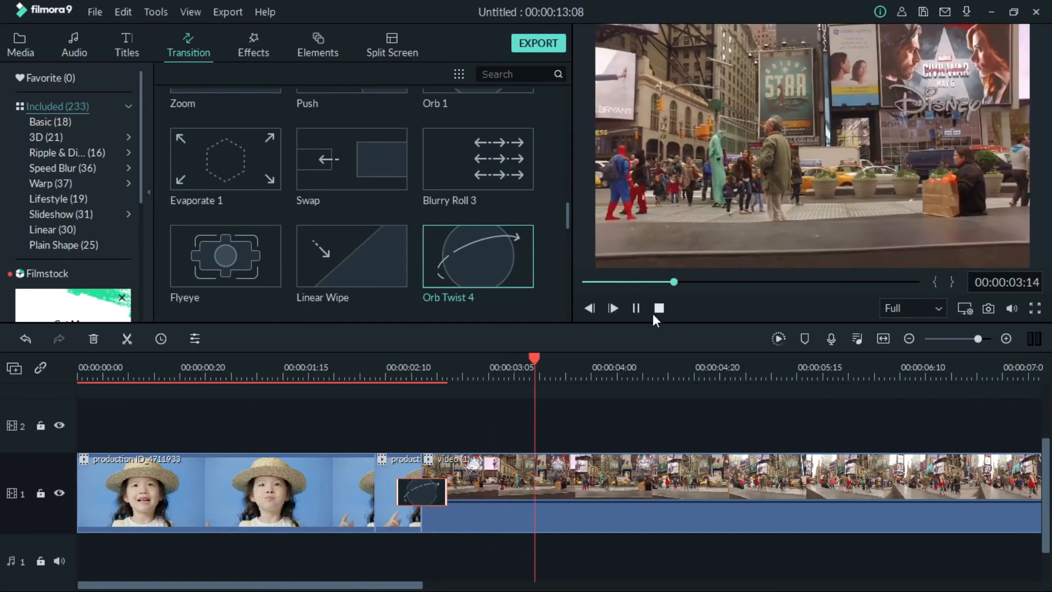
pyautogui.click(636, 310)
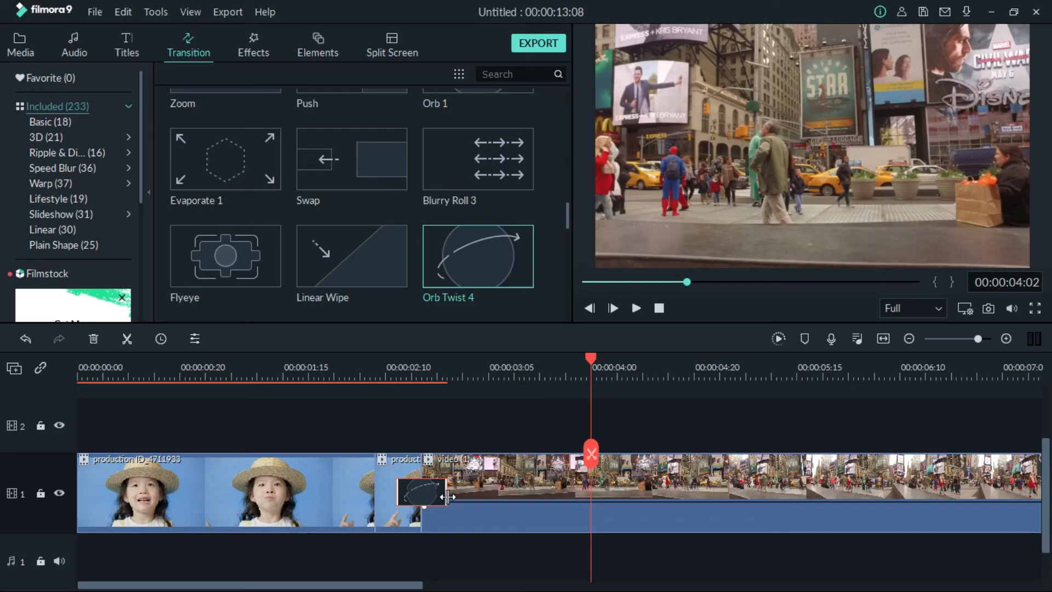
# Step: Shorten the Orb Twist 4 transition to about 2 frames and play the sequence from before the zoom through the street clip
pyautogui.moveTo(448, 495); pyautogui.dragTo(426, 494)
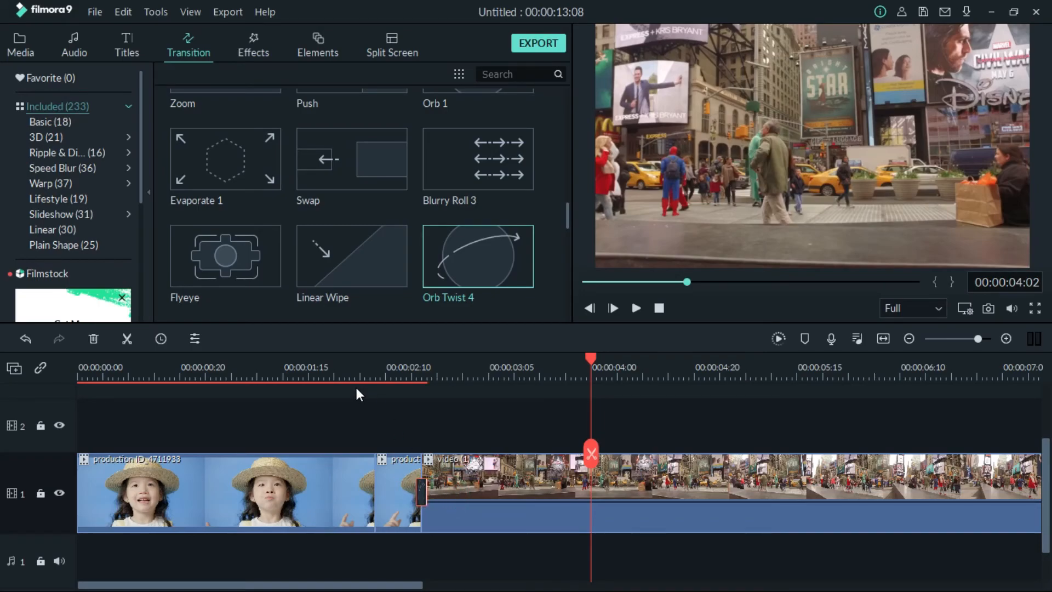
pyautogui.click(307, 372)
pyautogui.click(635, 308)
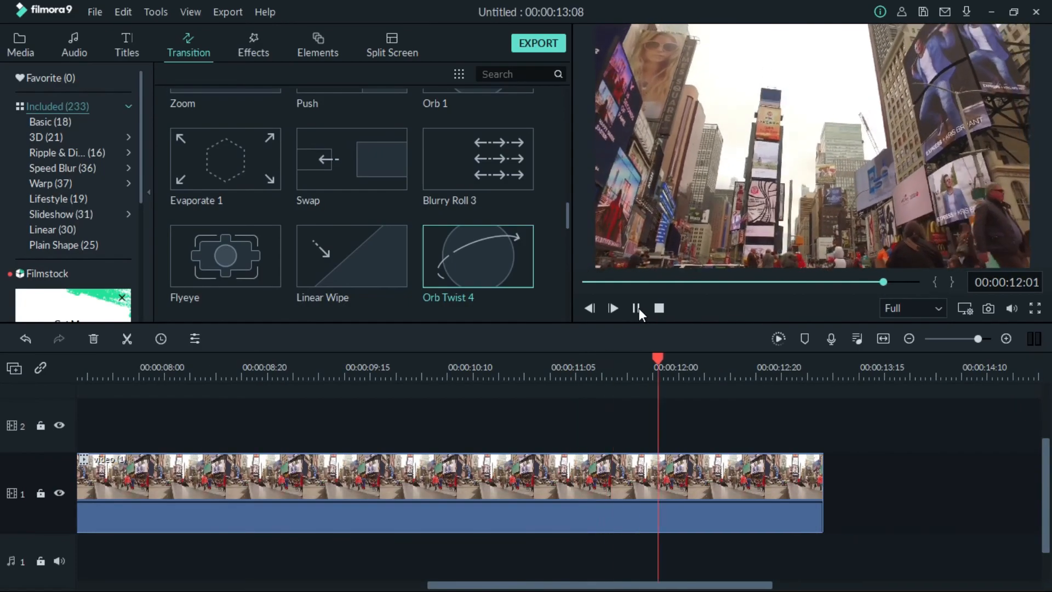
pyautogui.click(637, 308)
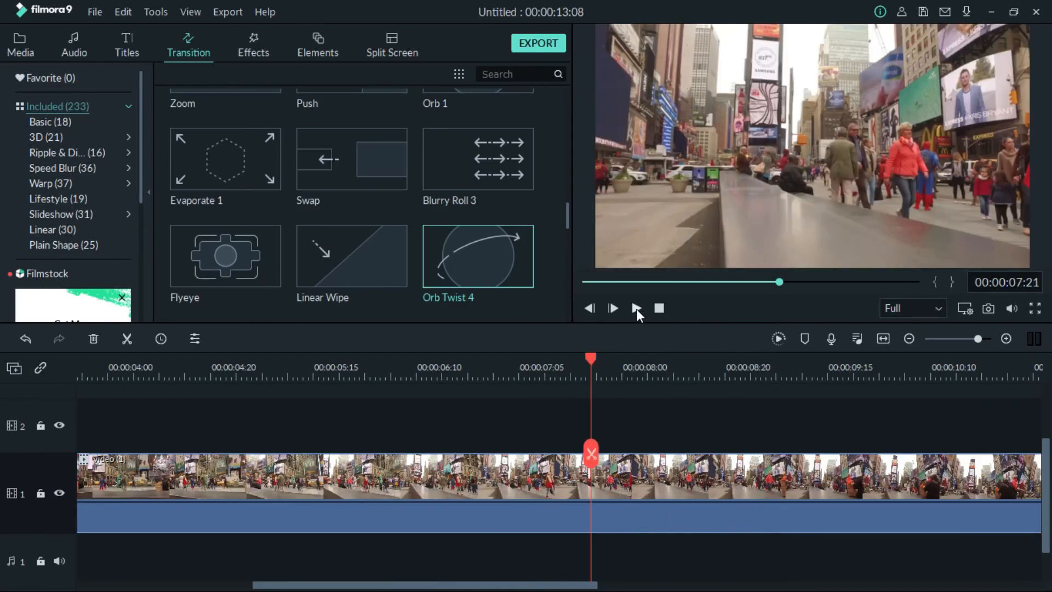